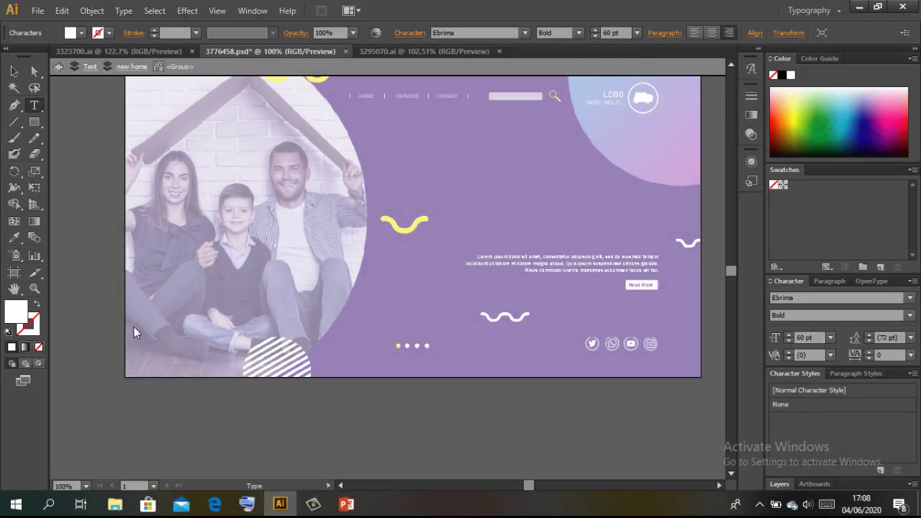
- In Illustrator, exit isolation mode, select the whole banner artwork group and drag it toward the slide
left_click(13, 73)
double_click(91, 153)
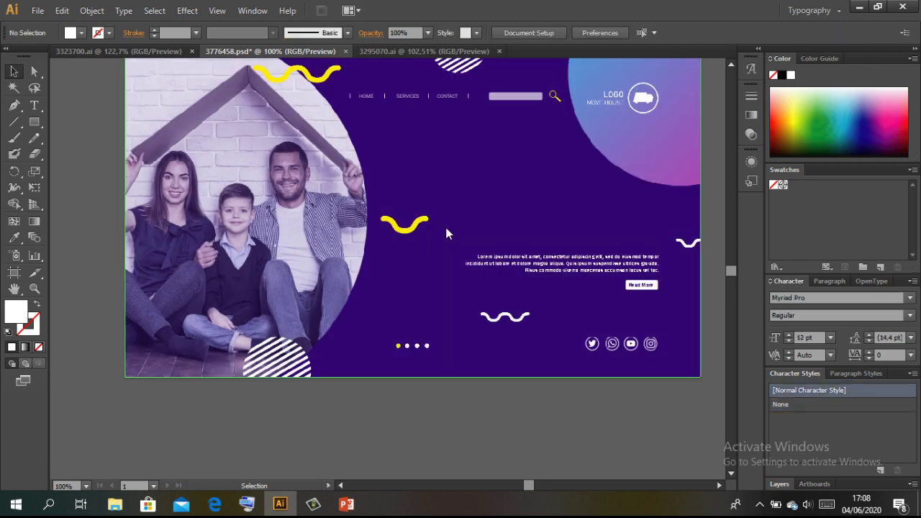
left_click(727, 66)
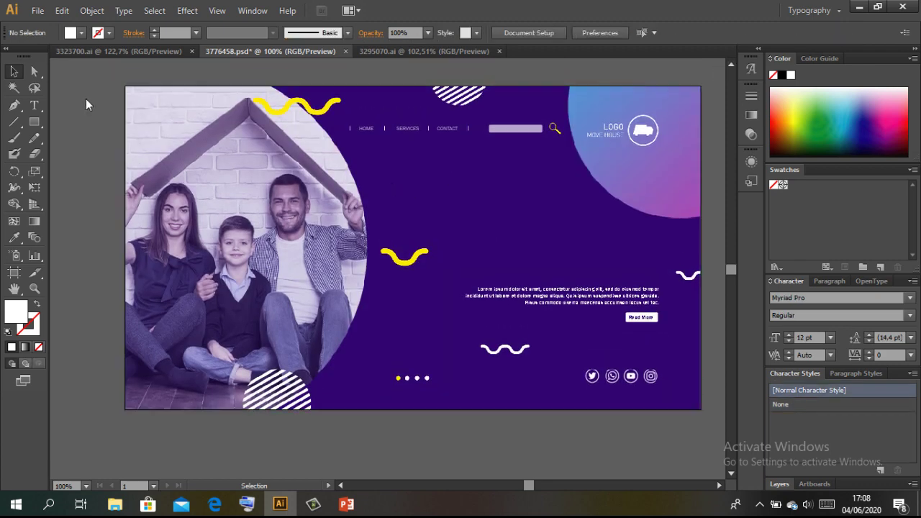
left_click(392, 193)
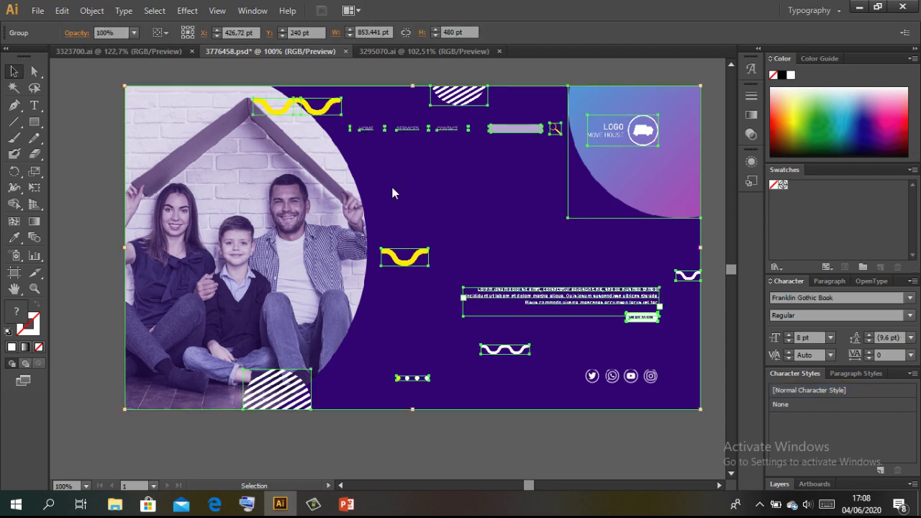
mouse_move(392, 192)
left_mouse_down()
mouse_move(350, 502)
mouse_move(386, 449)
mouse_move(373, 331)
left_mouse_up()
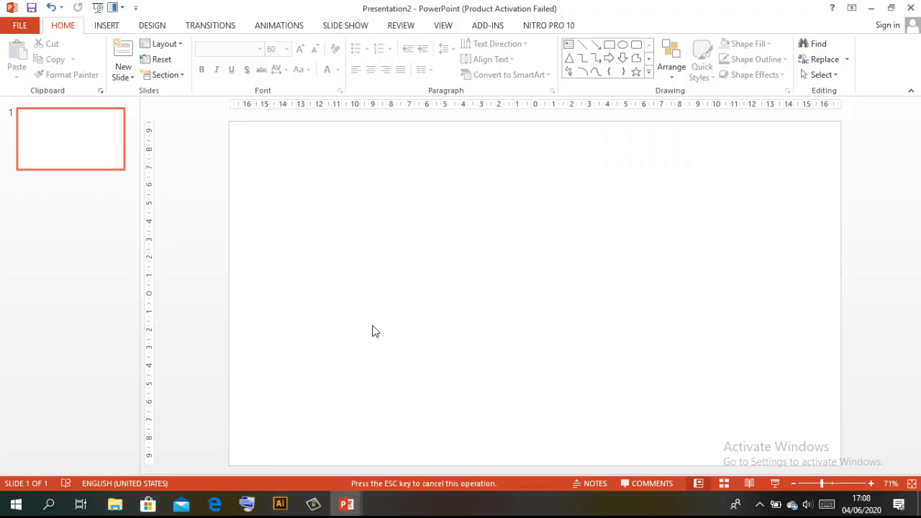
- Drop the banner artwork onto the blank slide as a picture and zoom out to 50%
left_click_drag(373, 331, 373, 331)
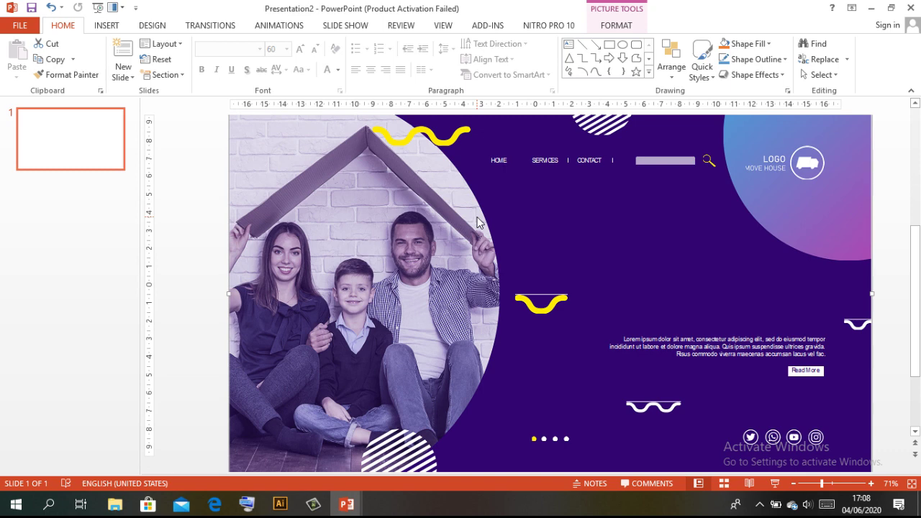
left_click(794, 483)
left_click(795, 483)
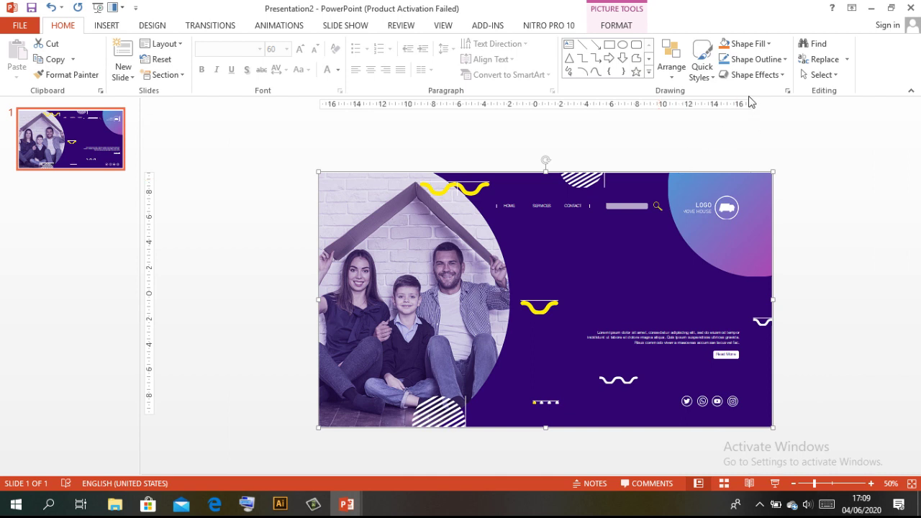
- Set the banner picture's crop to Fill and leave crop mode
left_click(623, 28)
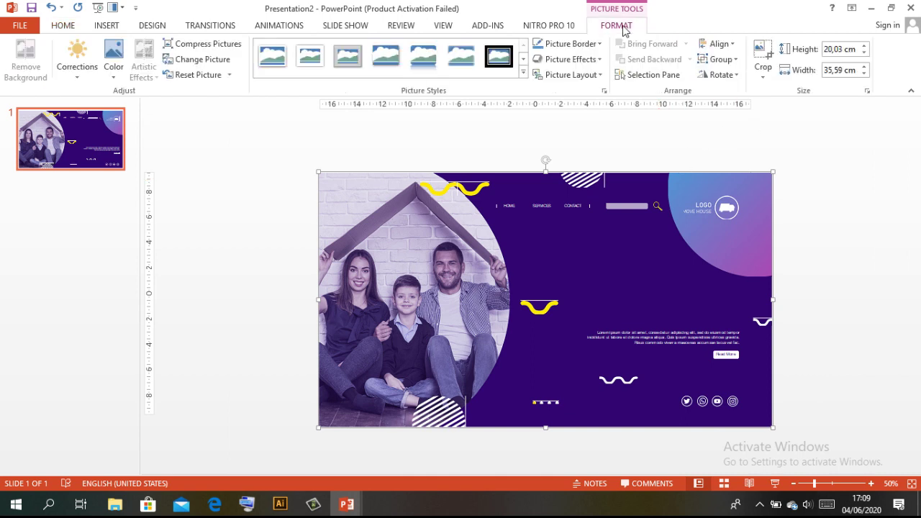
left_click(761, 76)
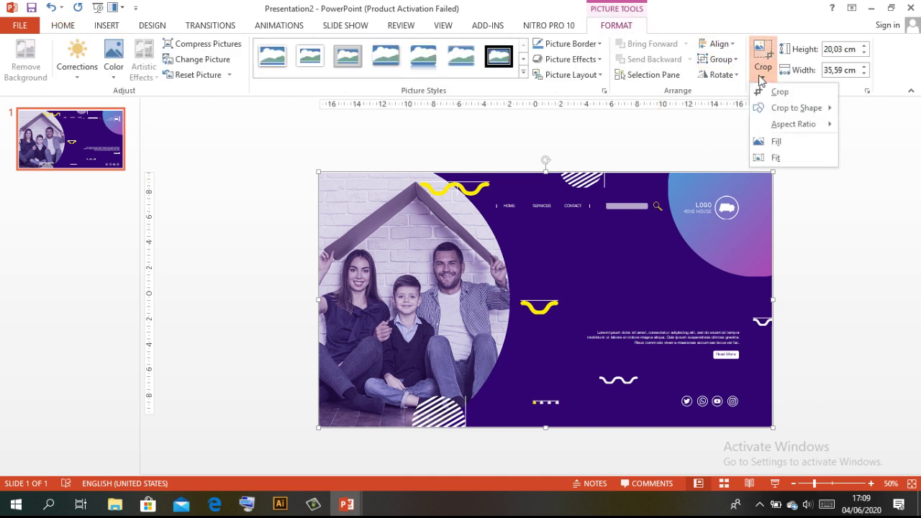
left_click(776, 142)
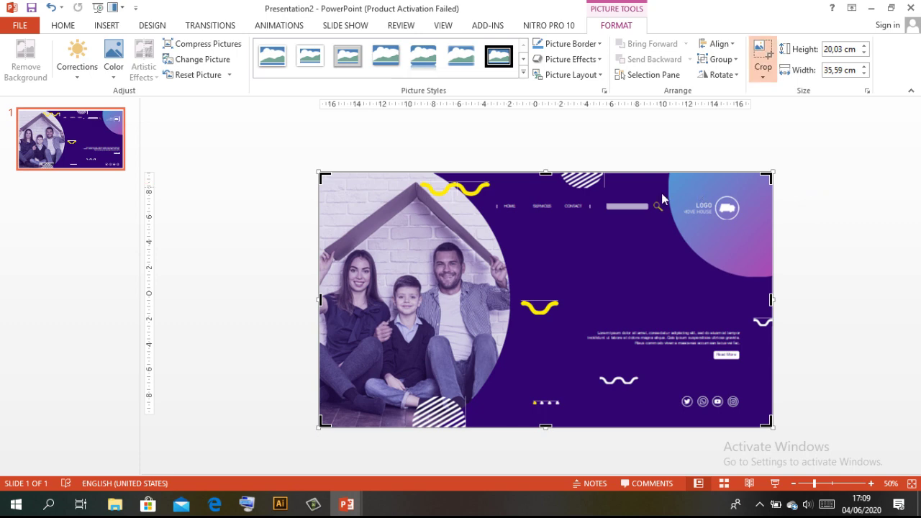
left_click(799, 163)
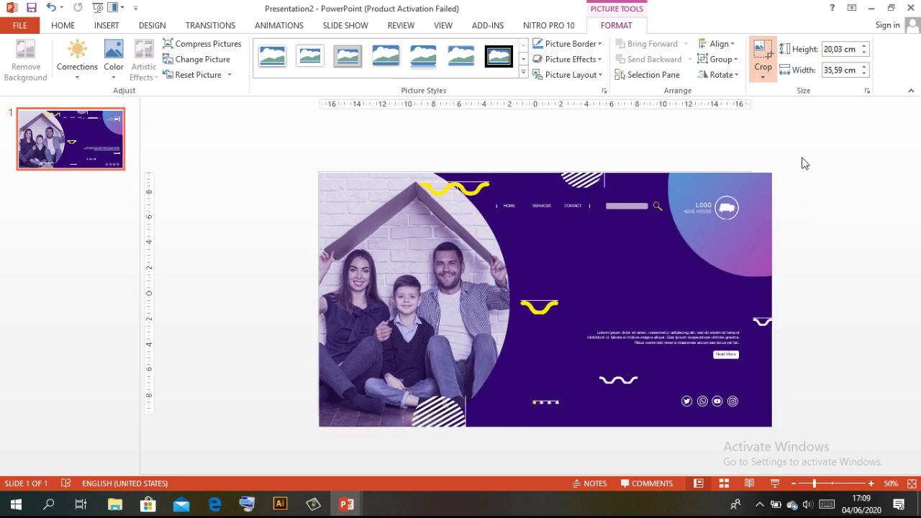
- Move the banner picture to the slide's top-left corner and shrink it from the top-right corner
left_click(474, 216)
left_click_drag(473, 215, 527, 254)
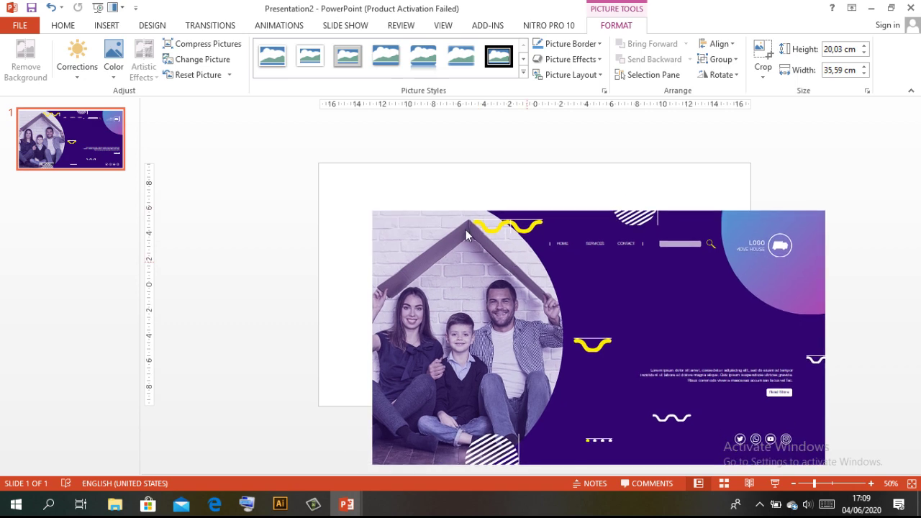
key("ctrl+z")
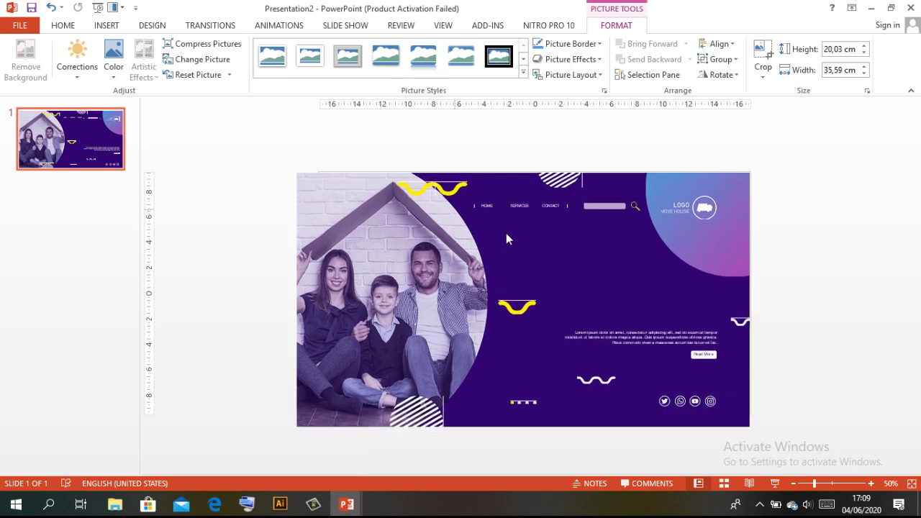
key("Escape")
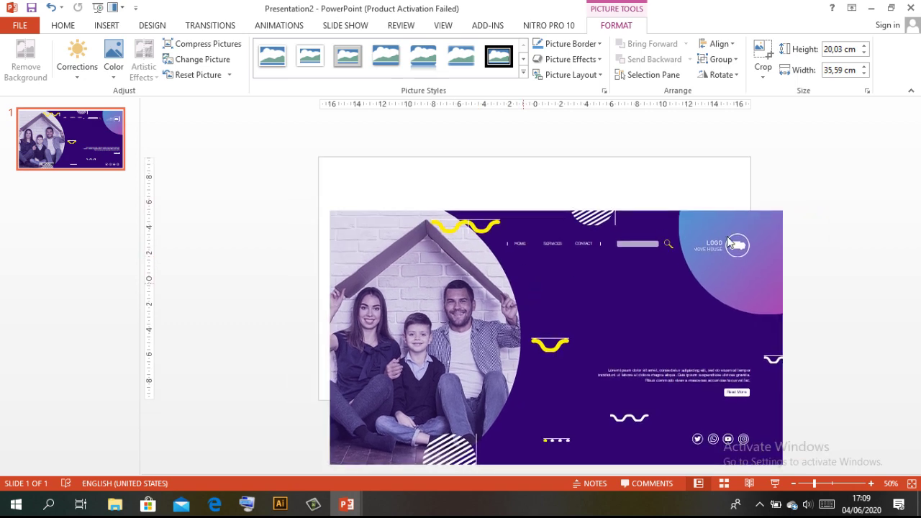
left_click_drag(615, 229, 626, 207)
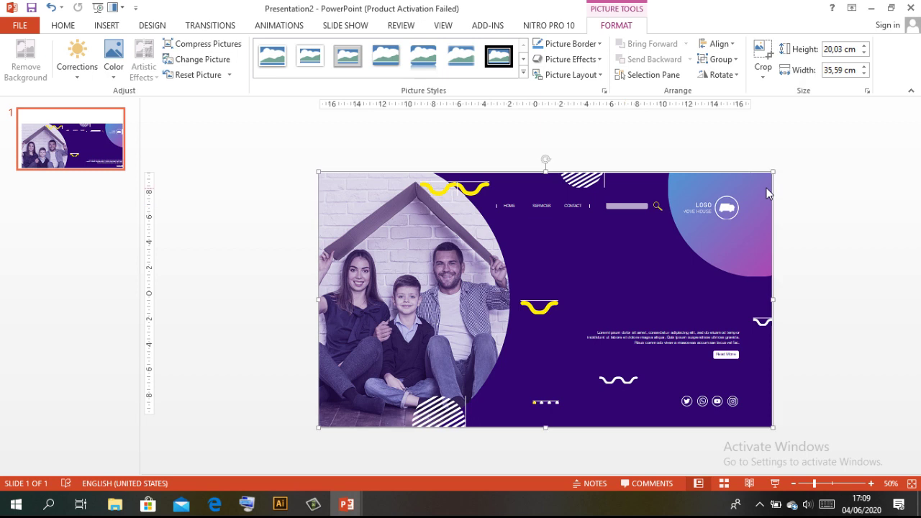
left_click_drag(772, 172, 750, 187)
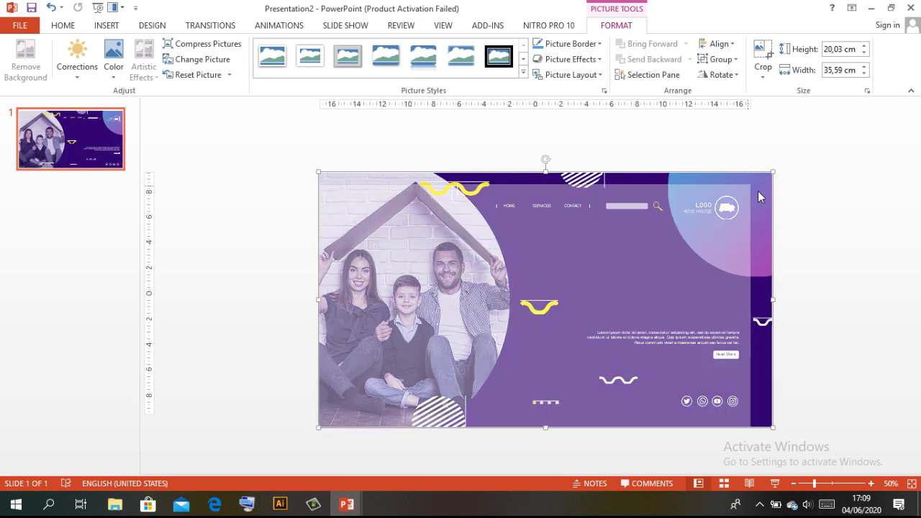
- Nudge the banner picture up and stretch its lower-right corner to the slide edge
left_click(807, 216)
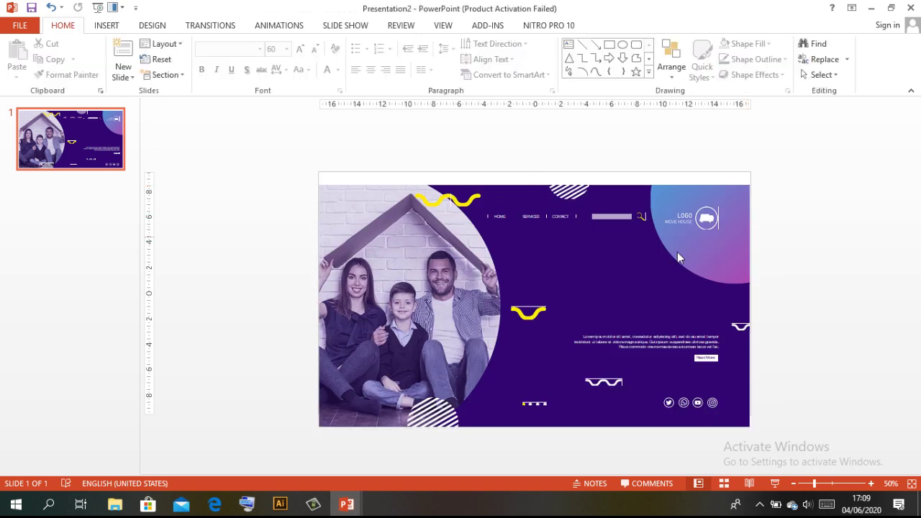
mouse_move(665, 254)
left_mouse_down()
mouse_move(677, 229)
mouse_move(666, 240)
left_mouse_up()
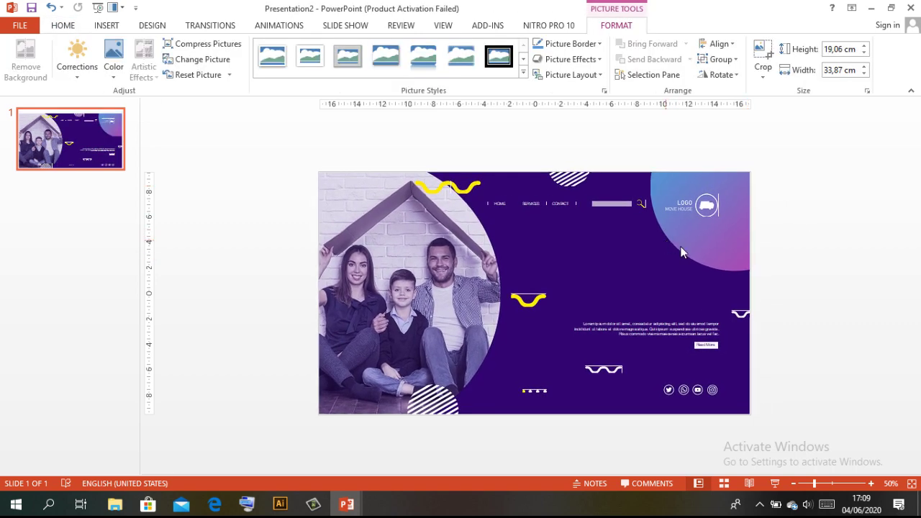
left_click(783, 334)
left_click(720, 349)
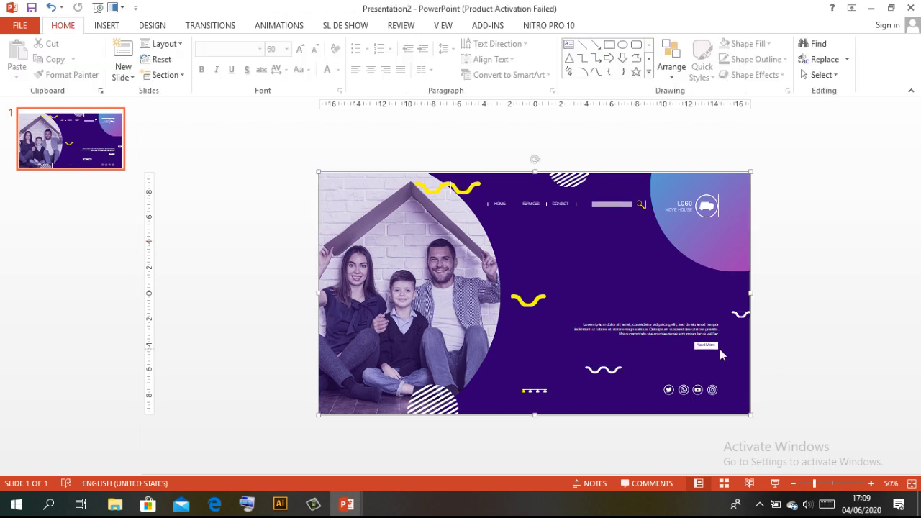
left_click(752, 419)
left_click_drag(752, 420, 754, 421)
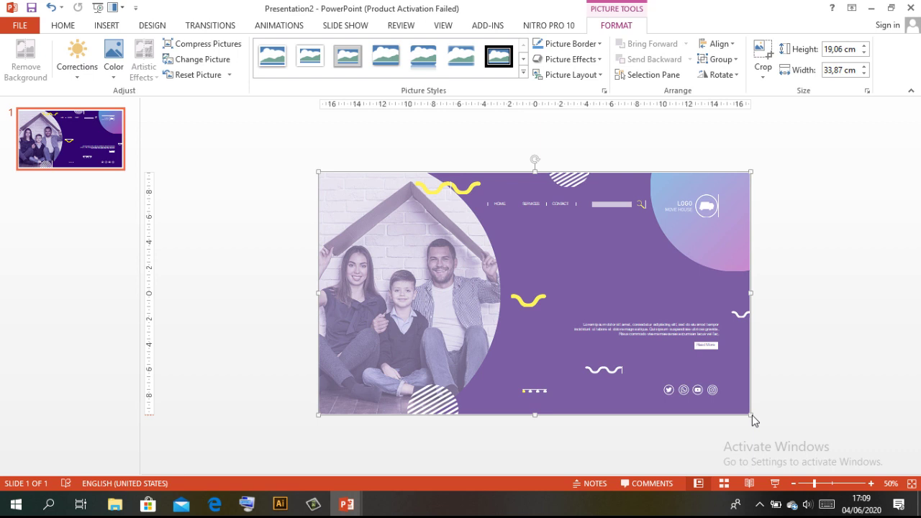
left_click_drag(753, 420, 809, 413)
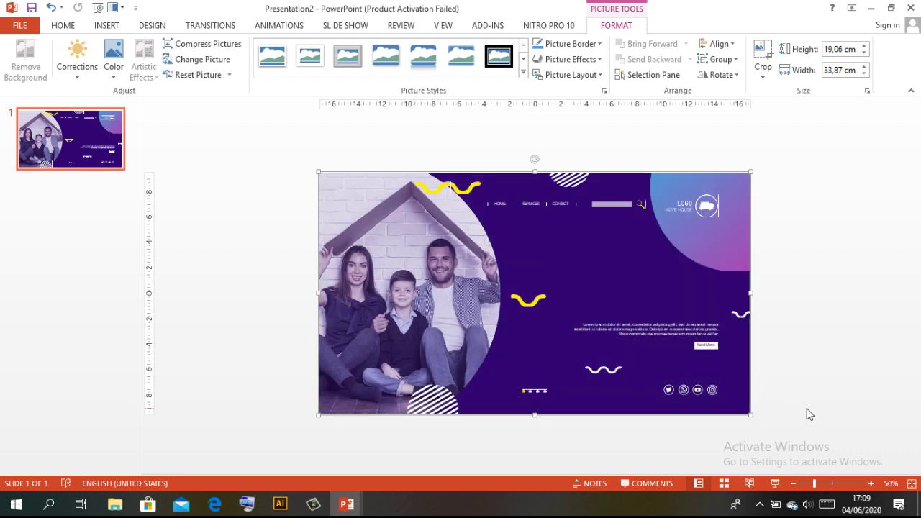
- Adjust the top-right corner so the picture is exactly 33.87 × 19.06 cm, viewed at 40%
left_click(759, 325)
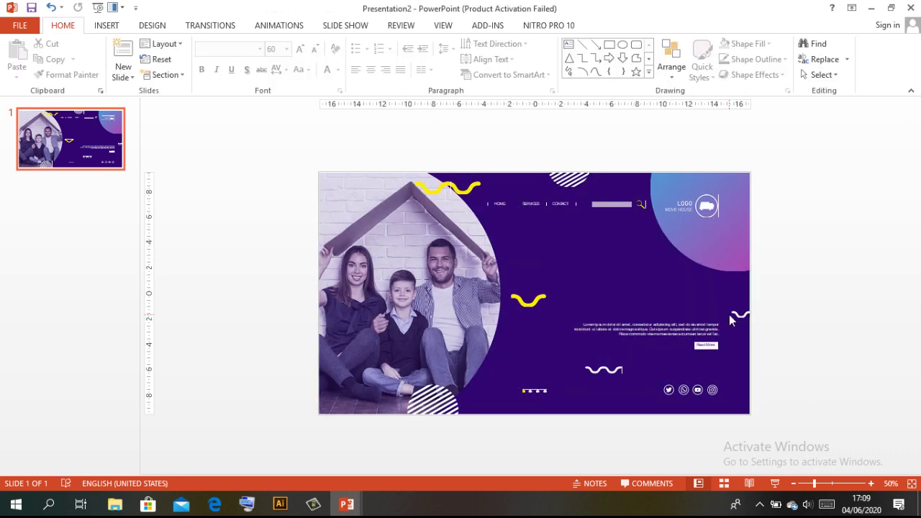
left_click(731, 320)
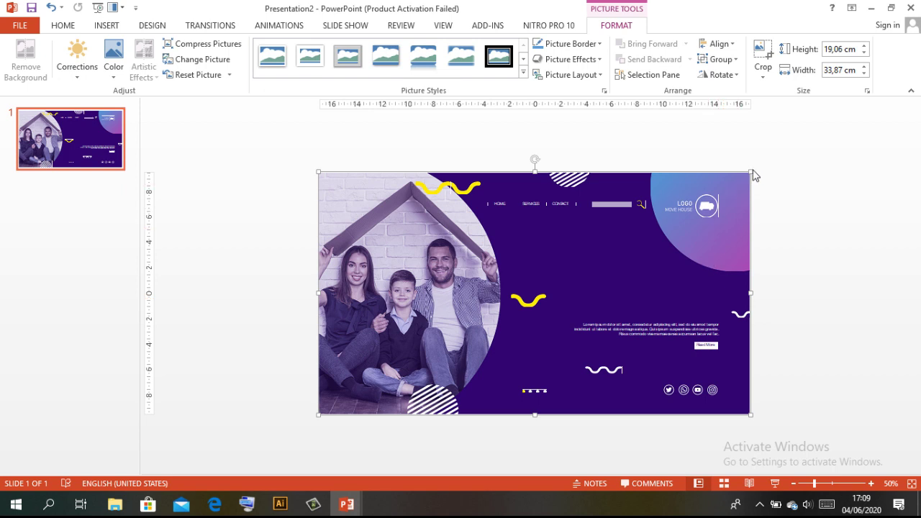
left_click_drag(750, 171, 751, 173)
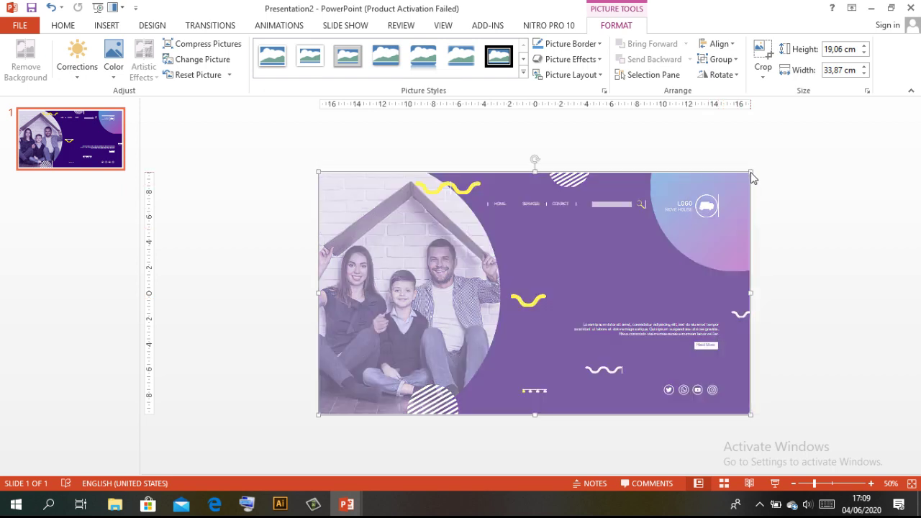
left_click(804, 192)
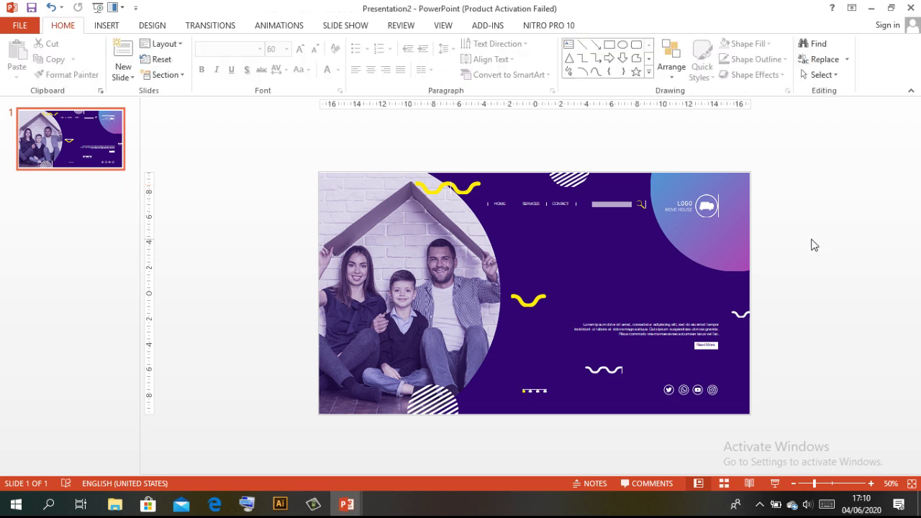
left_click(694, 236)
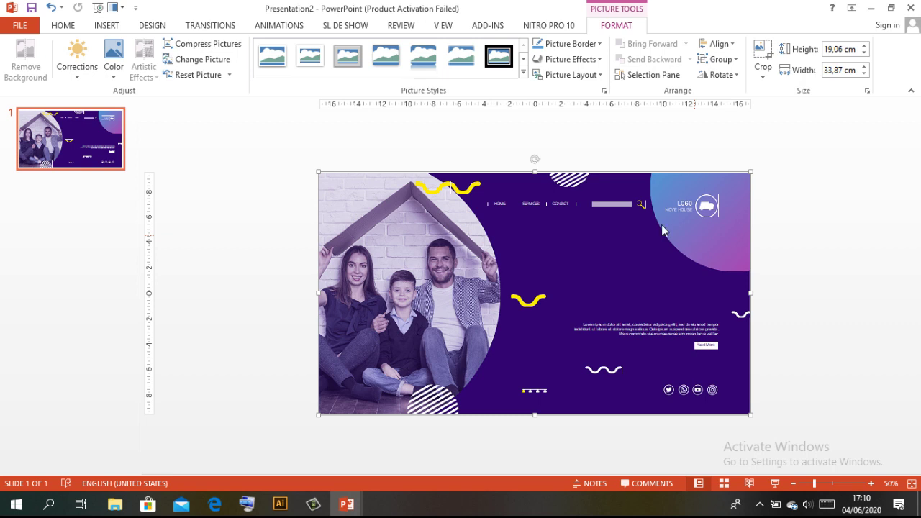
left_click(261, 170)
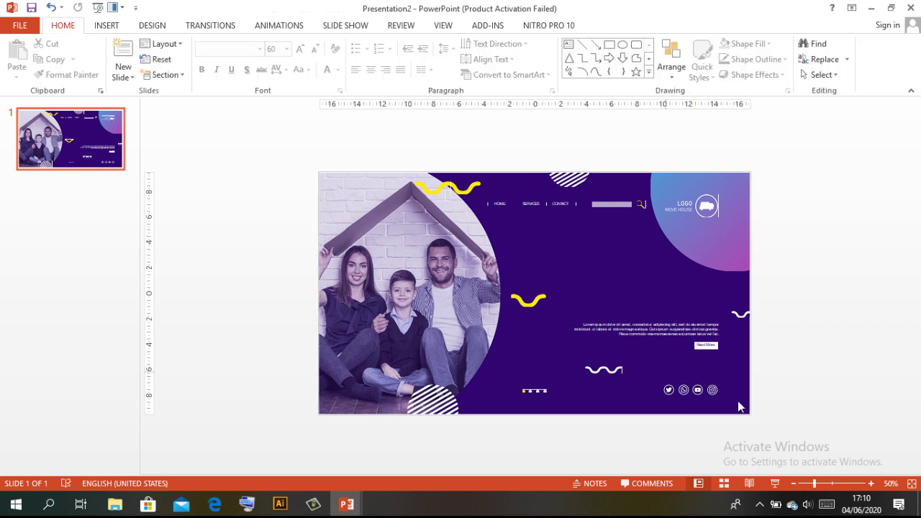
left_click(792, 483)
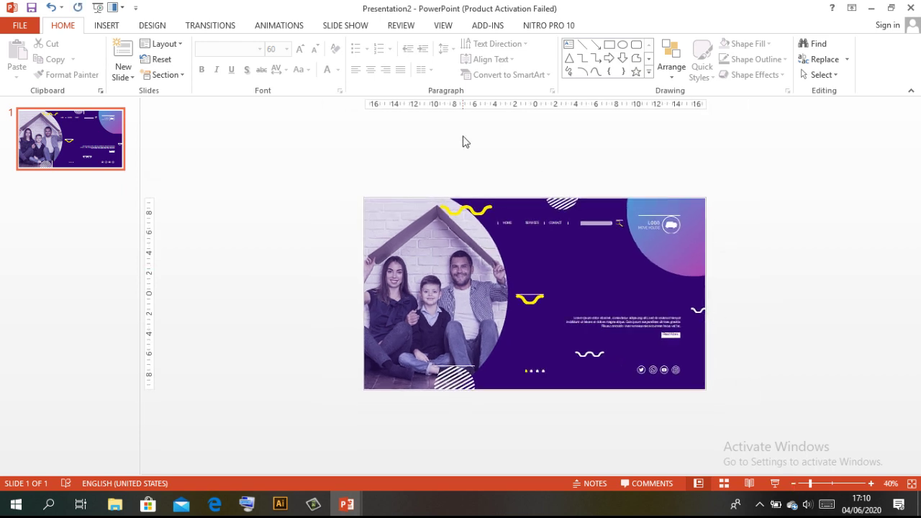
- Draw a text box on the purple area with 'The' and 'Sweetet Home' on two lines
left_click(106, 25)
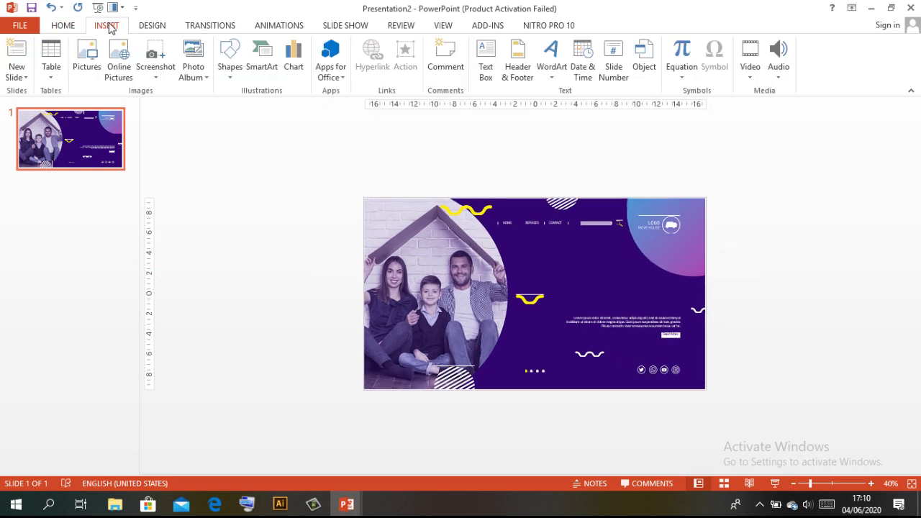
left_click(486, 72)
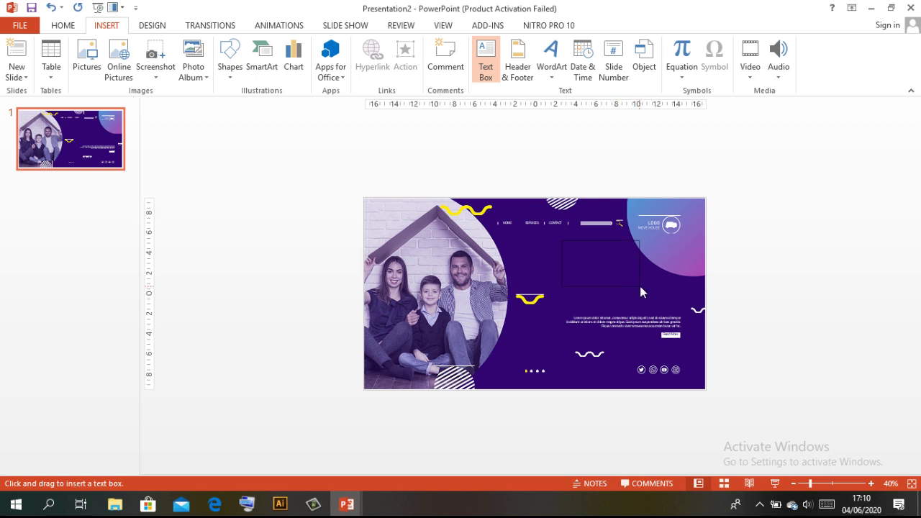
left_click_drag(639, 286, 651, 288)
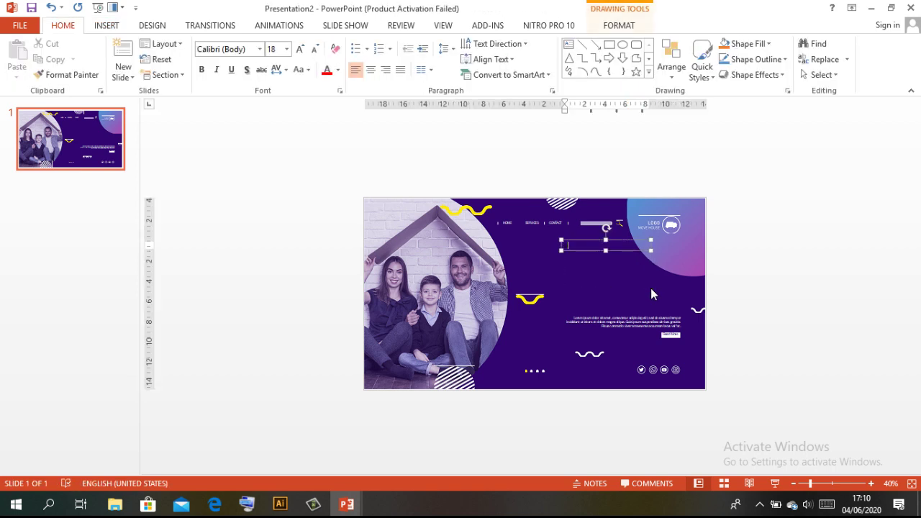
type("The")
key("Return")
type("Swe")
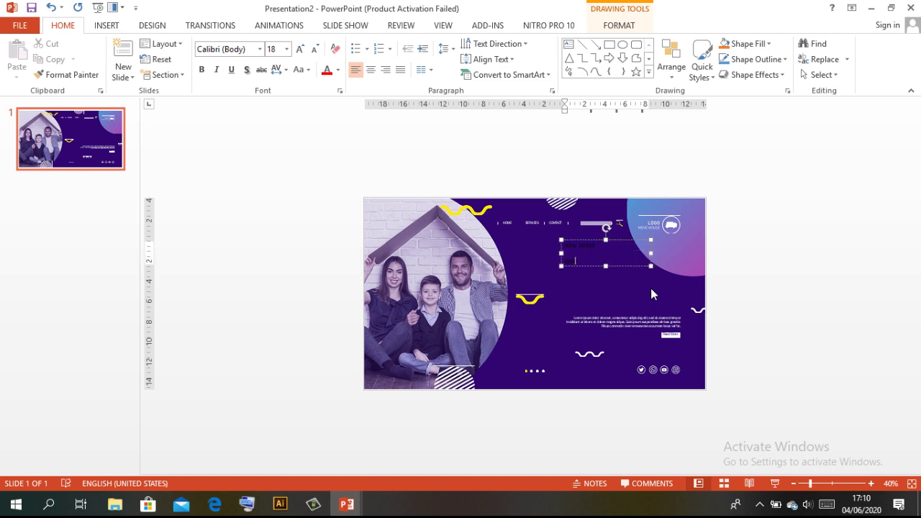
type("et")
type("et")
type(" H")
type("ome")
- Make the NEW HOME line Ebrima, 48 pt and bold
left_click_drag(595, 245, 562, 245)
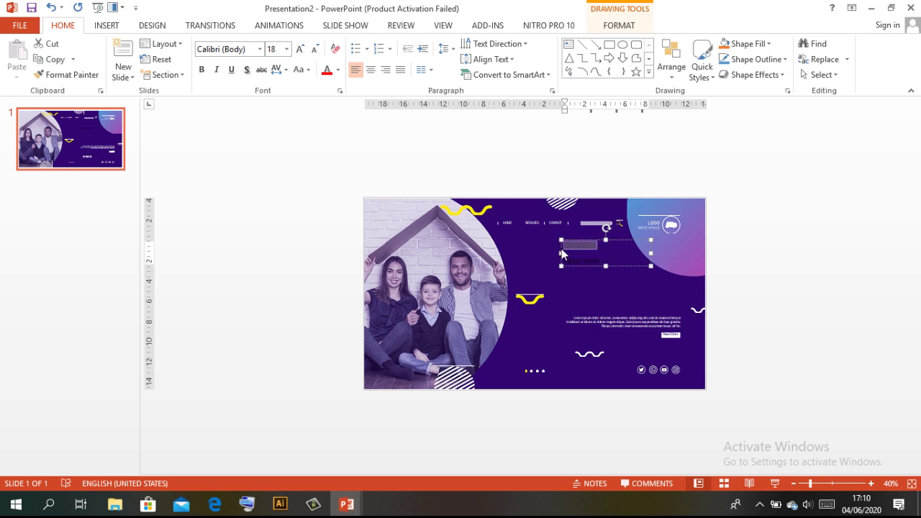
left_click(261, 51)
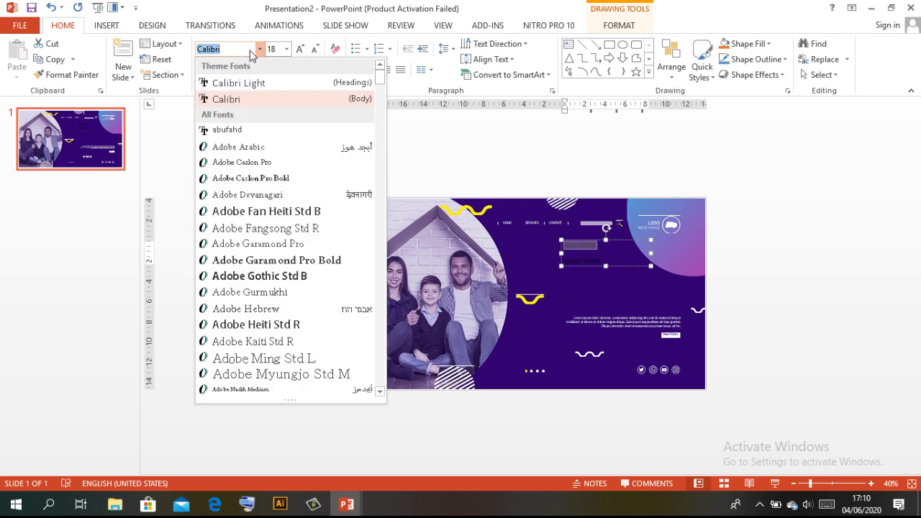
type("Ebrima")
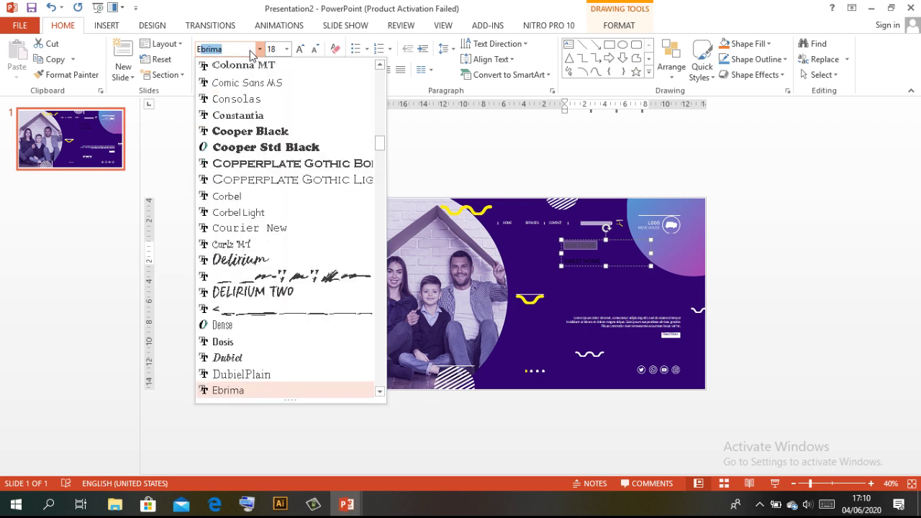
key("Return")
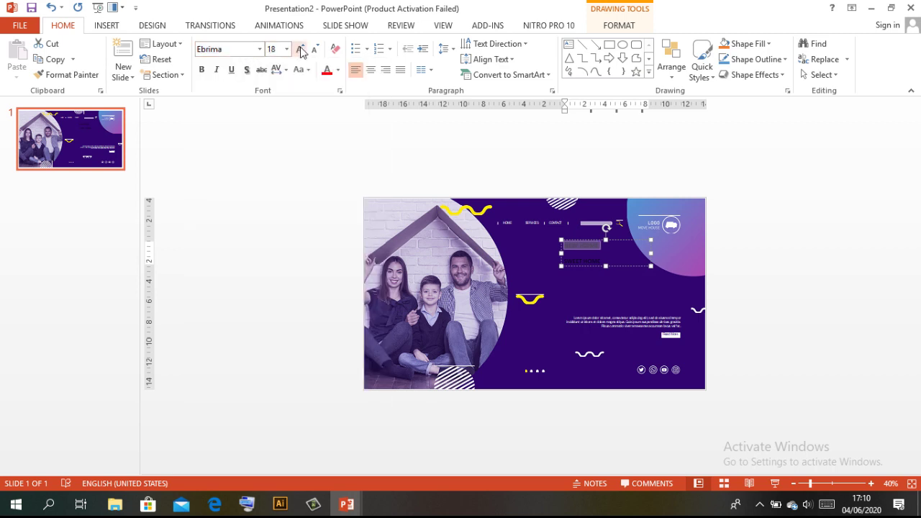
left_click(300, 47)
left_click(301, 46)
left_click(300, 47)
left_click(301, 47)
left_click(300, 47)
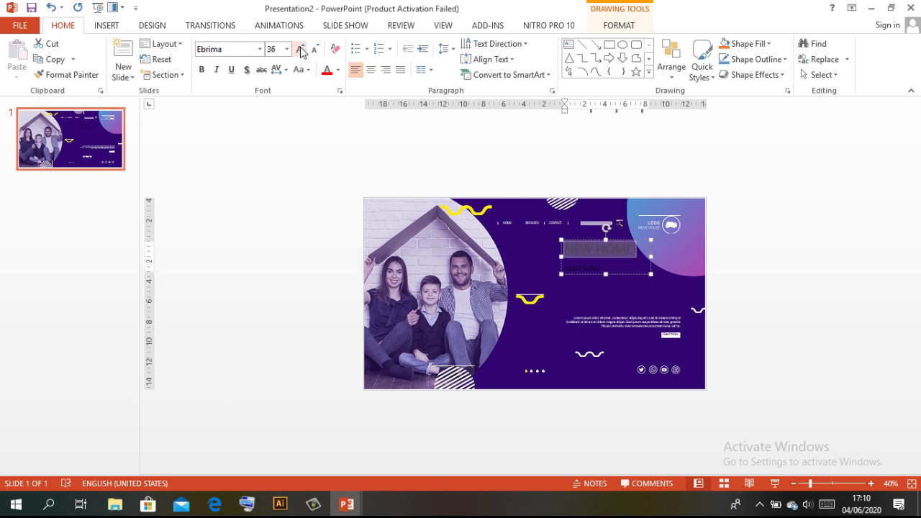
left_click(300, 47)
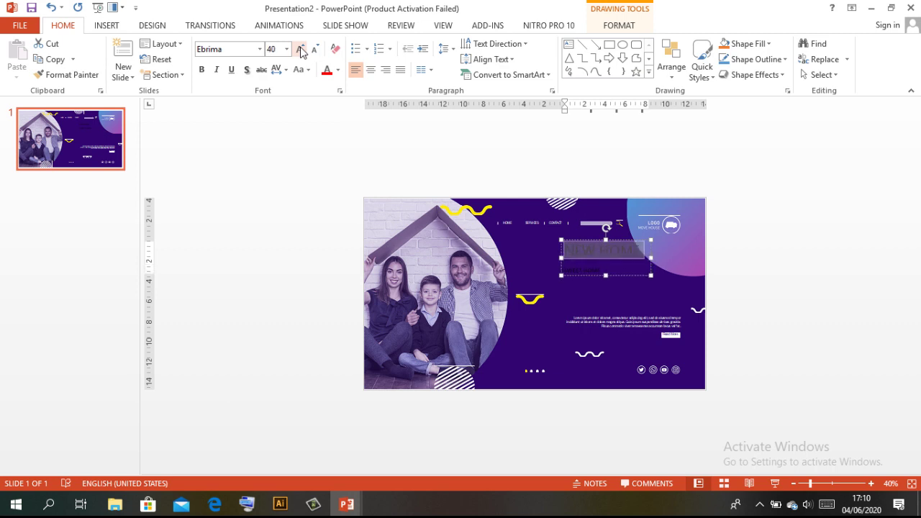
left_click(300, 47)
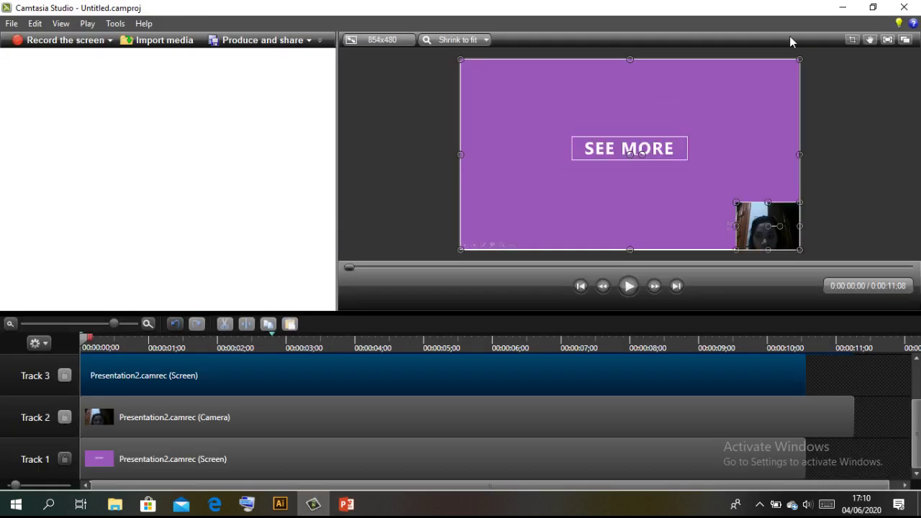
left_click(840, 7)
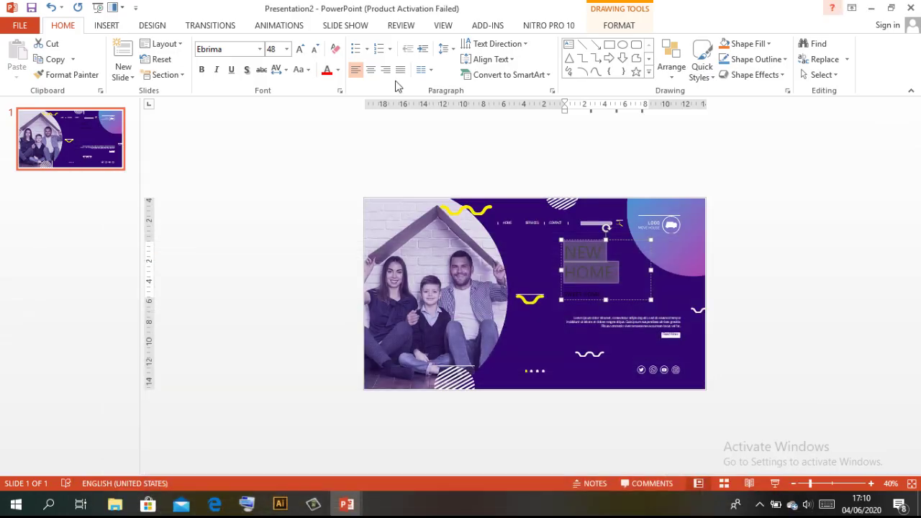
left_click(203, 70)
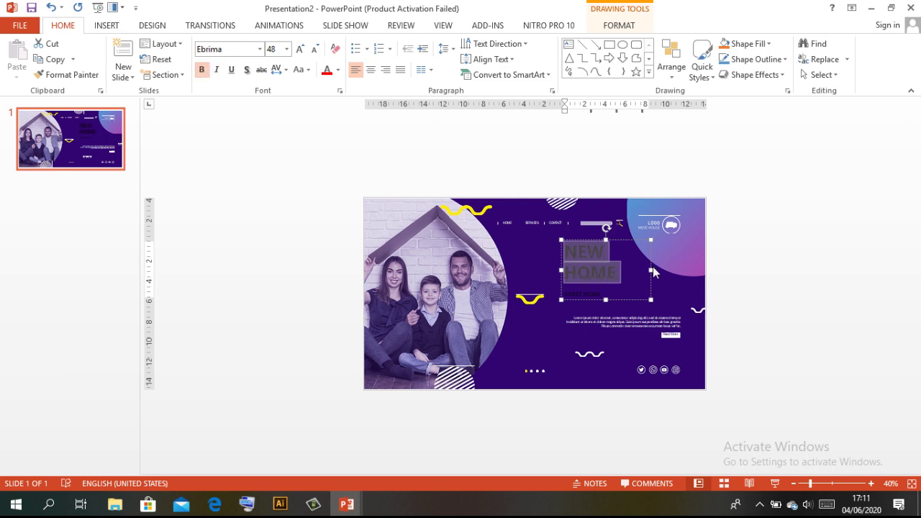
- Widen and shift the text box left, and set the SWEET HOME line to Ebrima 28
left_click_drag(652, 269, 667, 267)
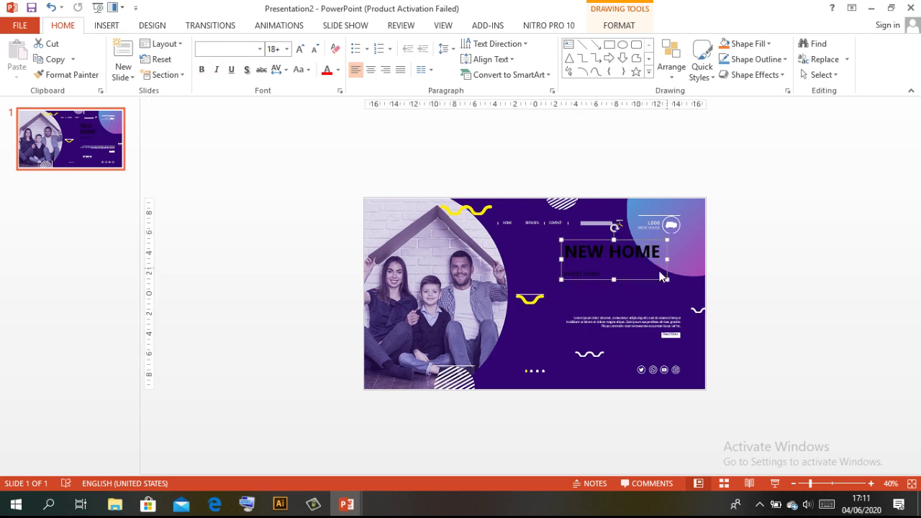
left_click_drag(605, 280, 581, 282)
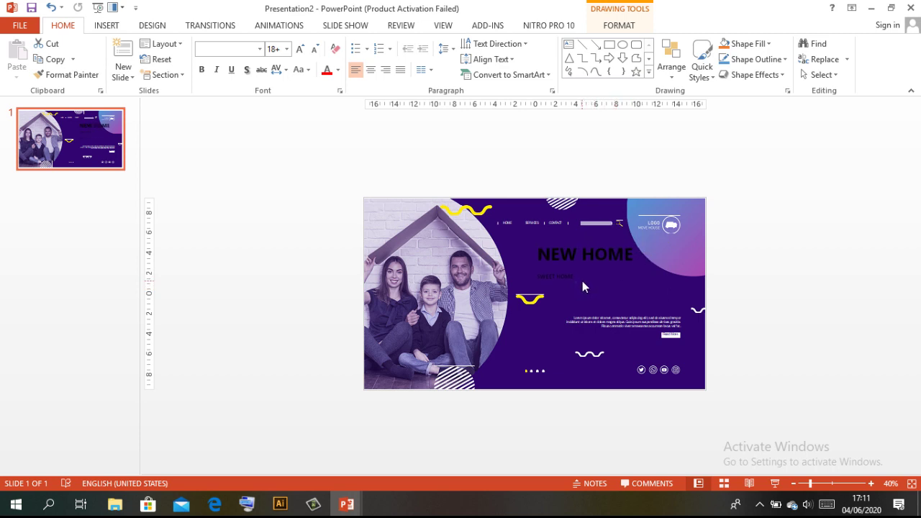
left_click_drag(581, 283, 582, 280)
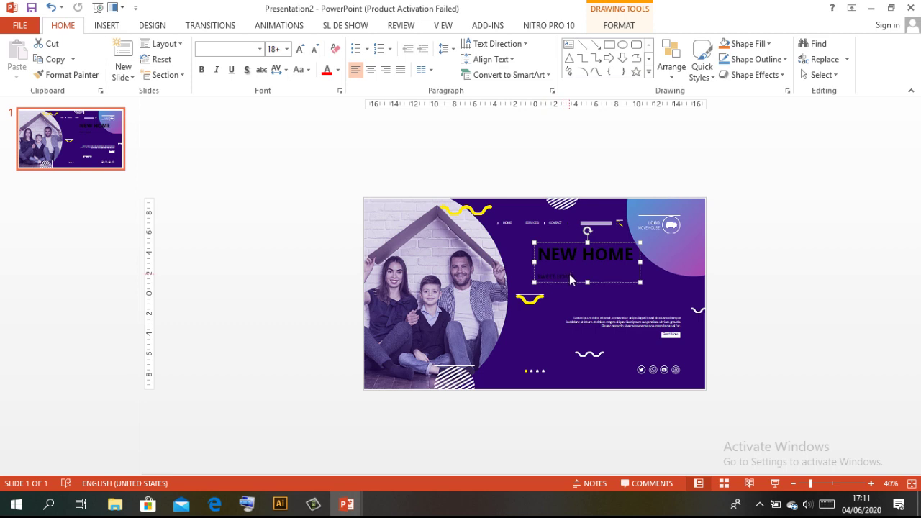
left_click(573, 276)
triple_click(543, 280)
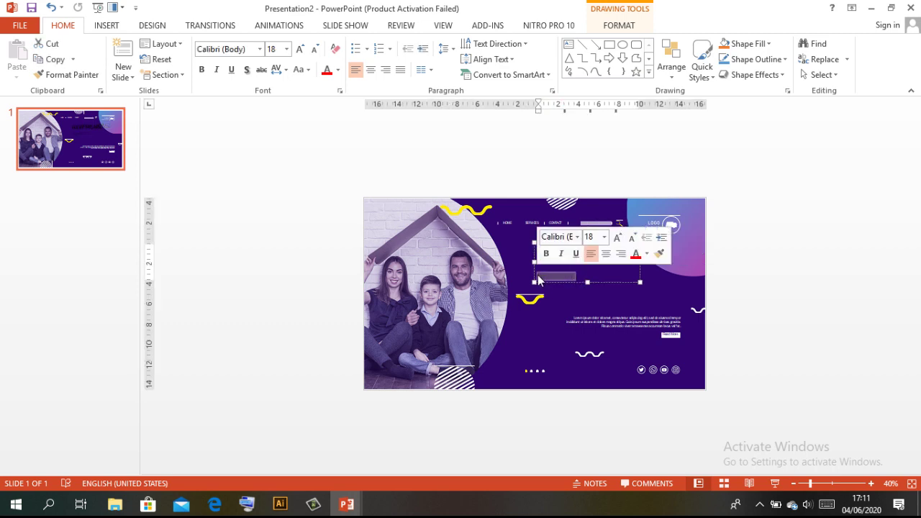
left_click(299, 49)
left_click(299, 49)
left_click(300, 49)
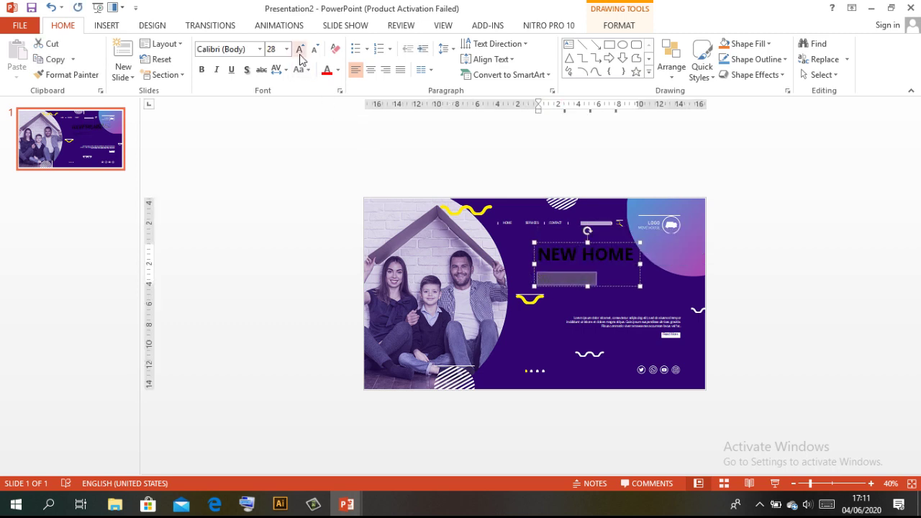
left_click(259, 49)
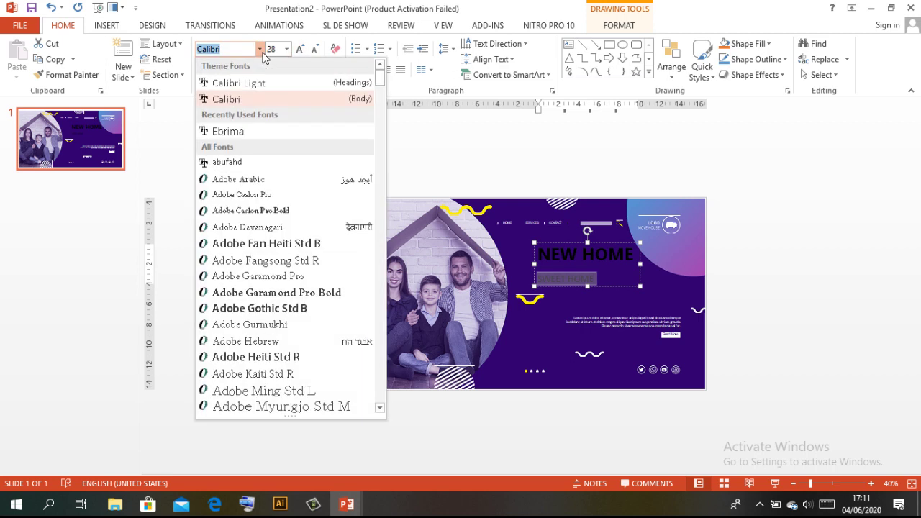
left_click(232, 132)
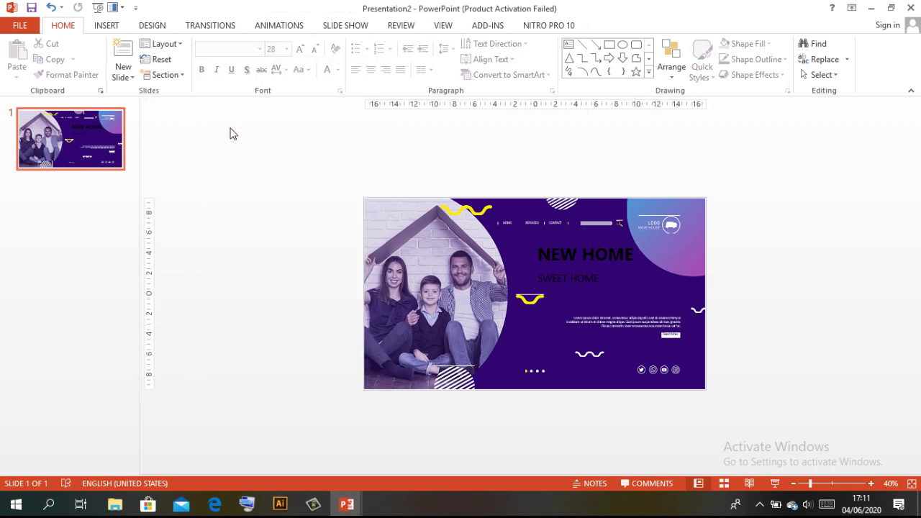
- Turn both text lines white
left_click(560, 255)
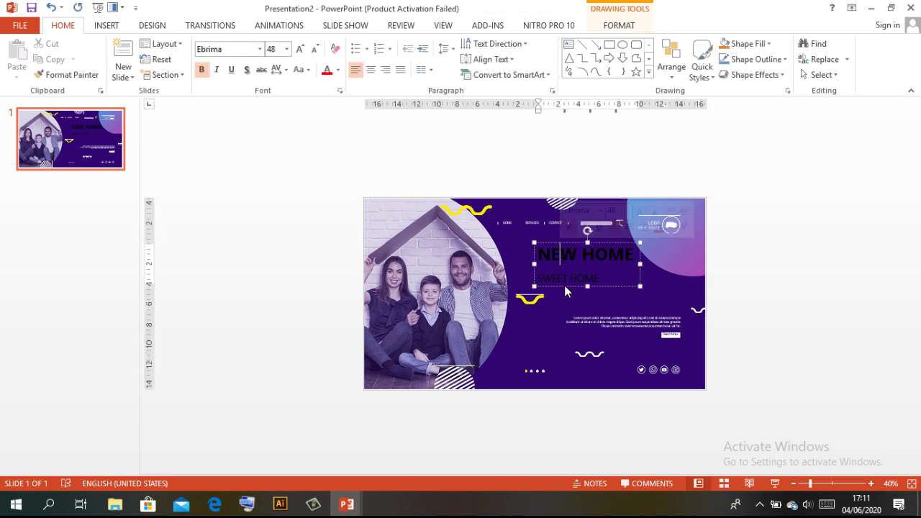
left_click(565, 286)
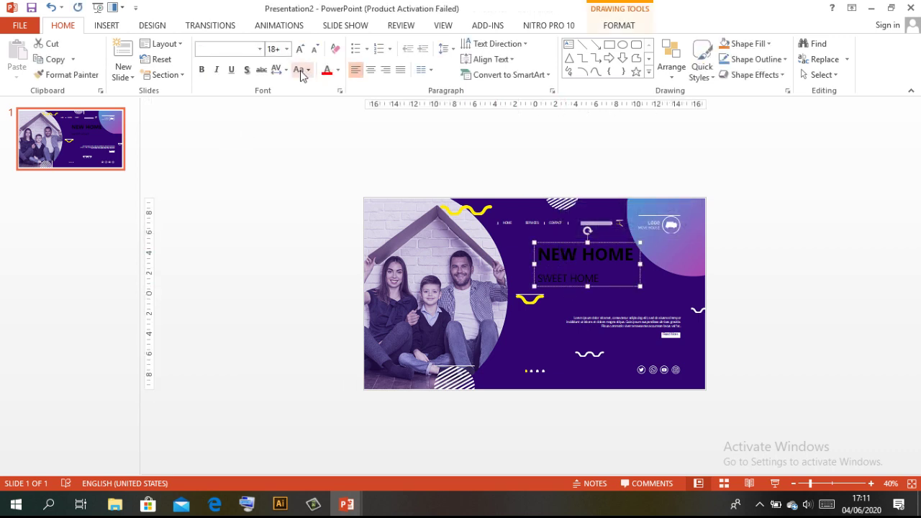
left_click(339, 69)
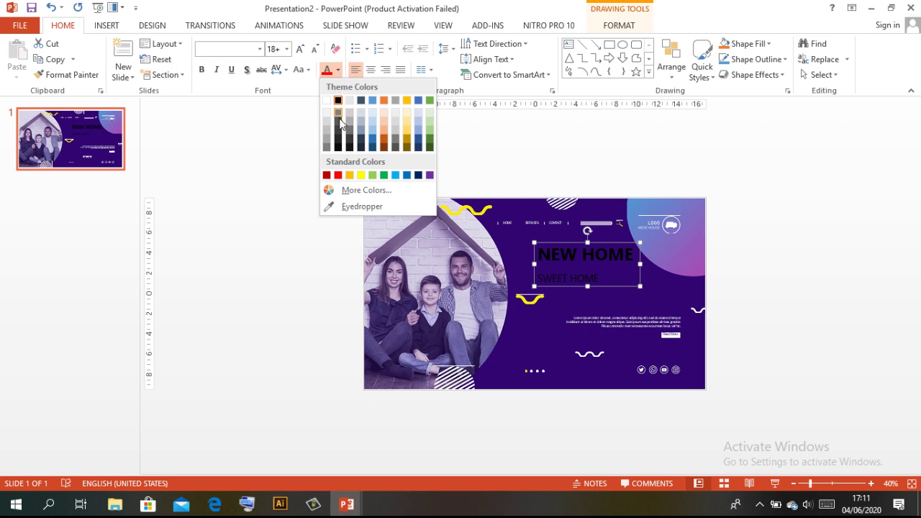
left_click(326, 101)
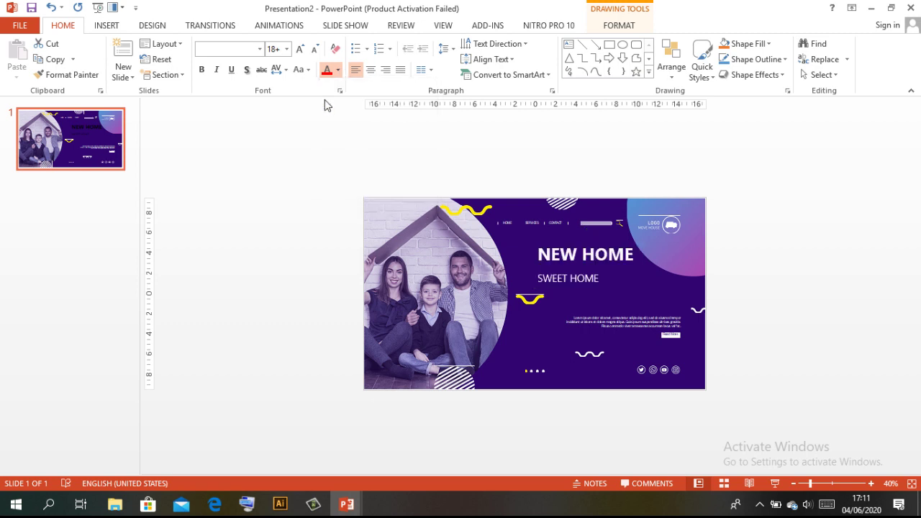
left_click(544, 285)
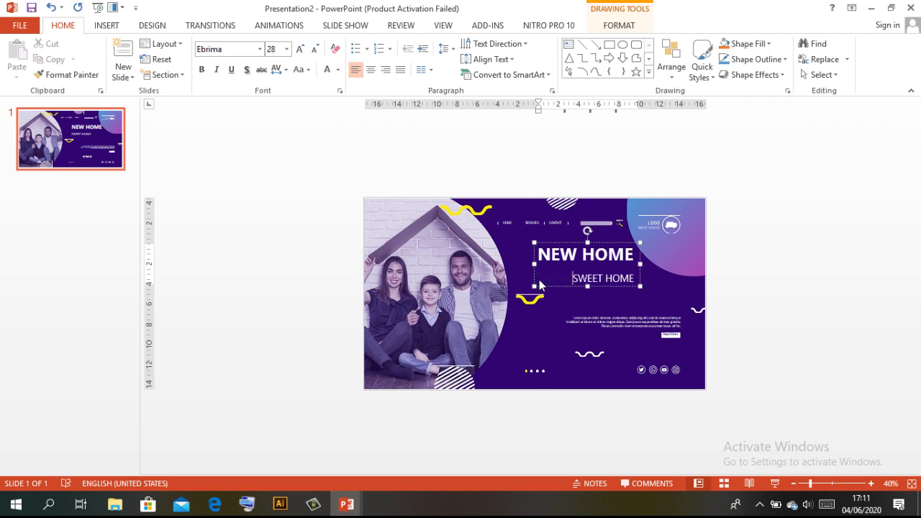
left_click(821, 263)
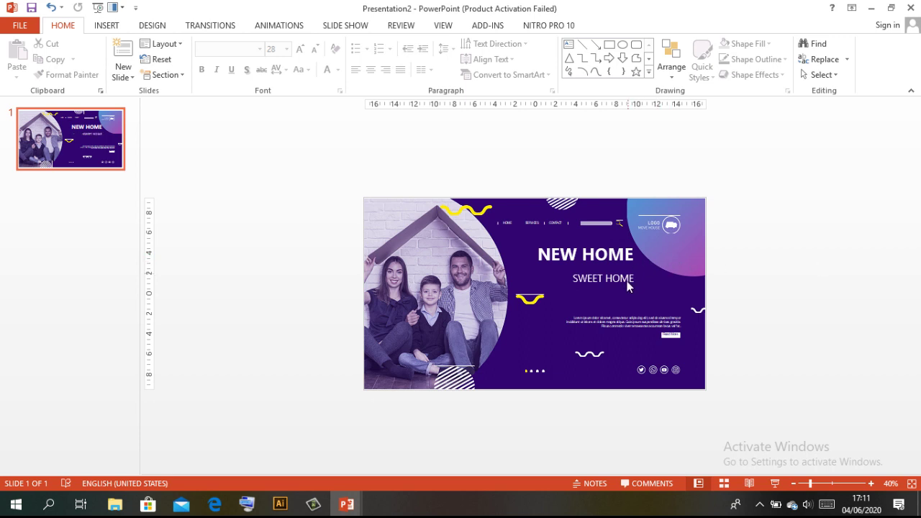
- Draw a rectangle covering the whole slide
left_click(111, 31)
left_click(230, 78)
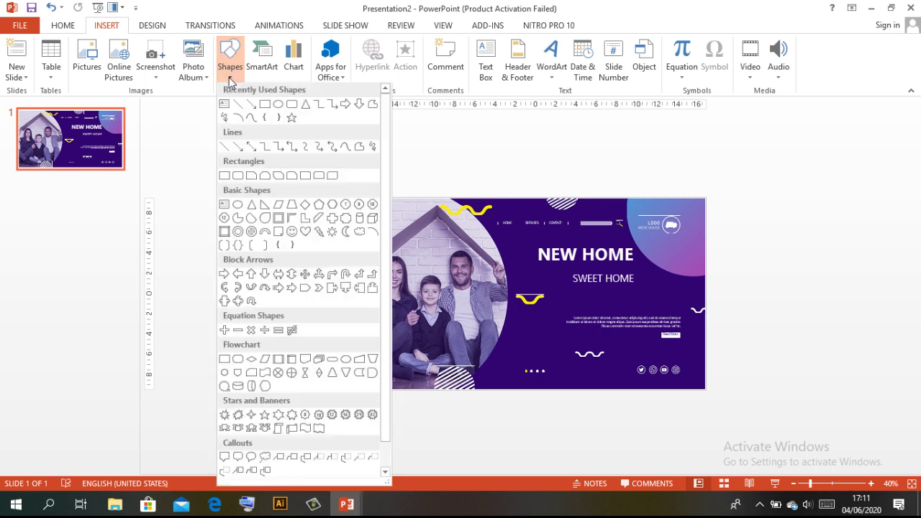
left_click(265, 104)
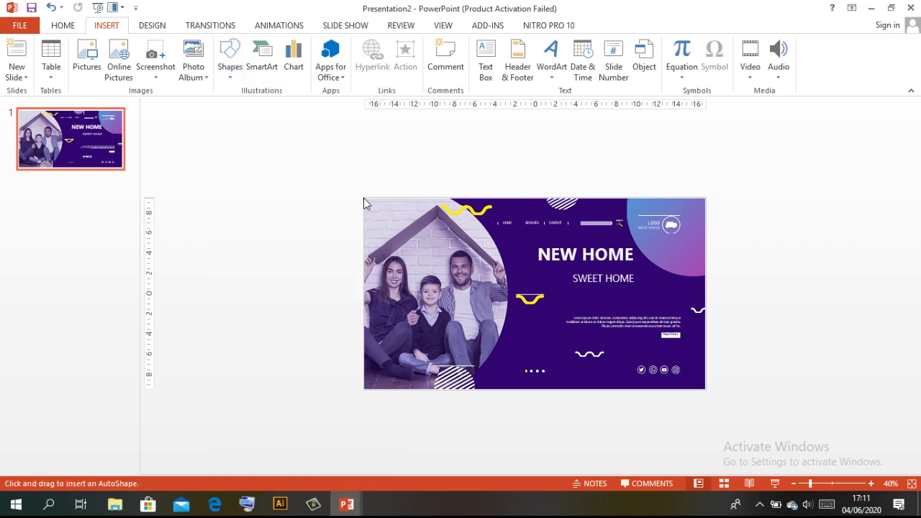
left_click_drag(363, 198, 706, 391)
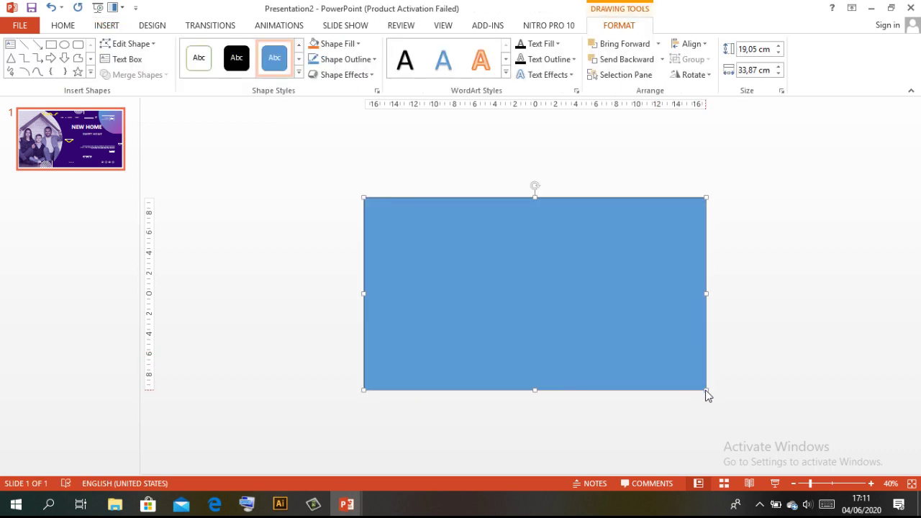
- Drag the blue rectangle downward to uncover the banner above it
left_click(357, 46)
left_click(499, 257)
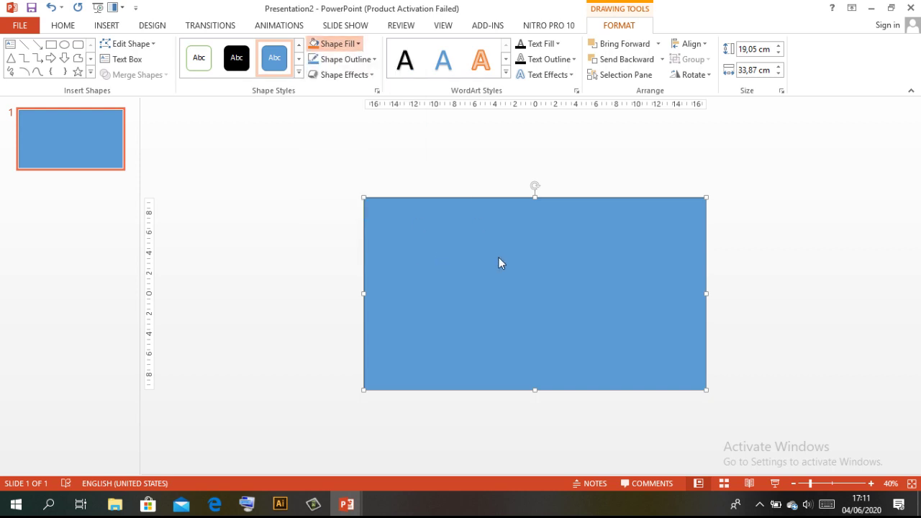
left_click_drag(504, 260, 494, 372)
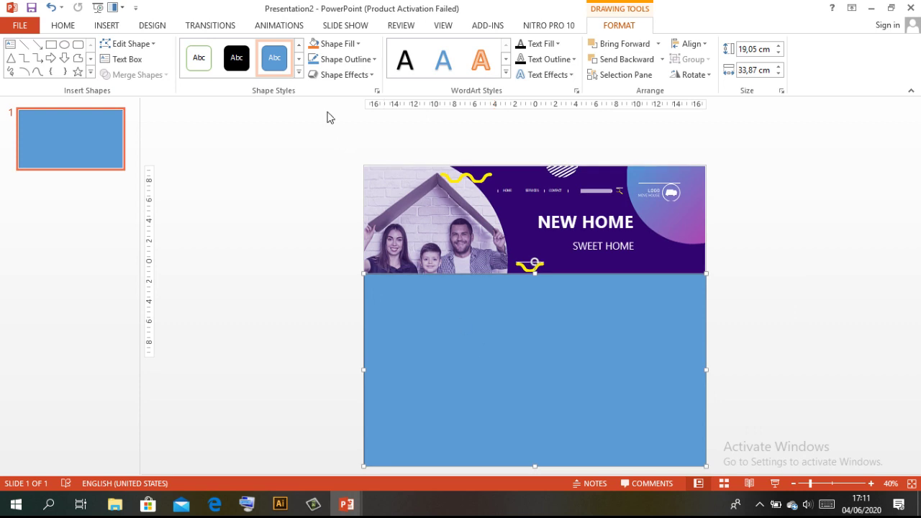
- Fill the rectangle with the banner's purple using the eyedropper
left_click(345, 44)
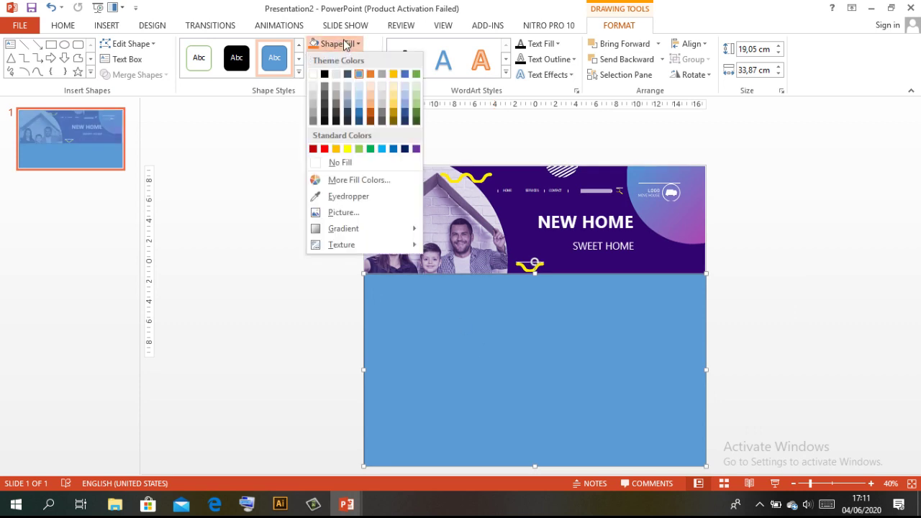
left_click(323, 197)
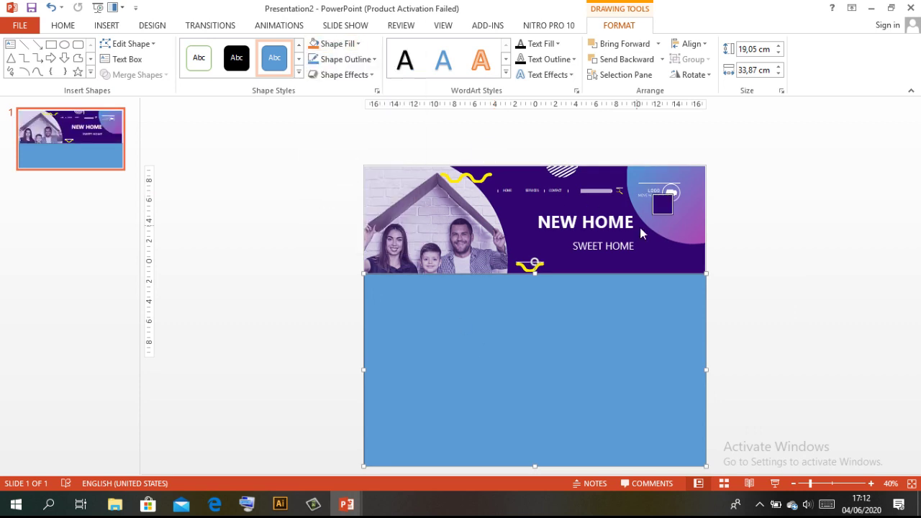
left_click(641, 184)
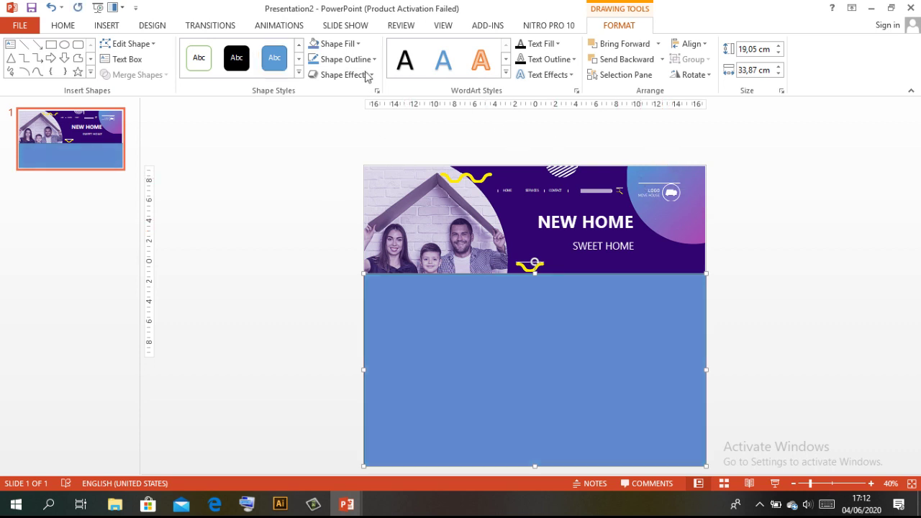
left_click(358, 45)
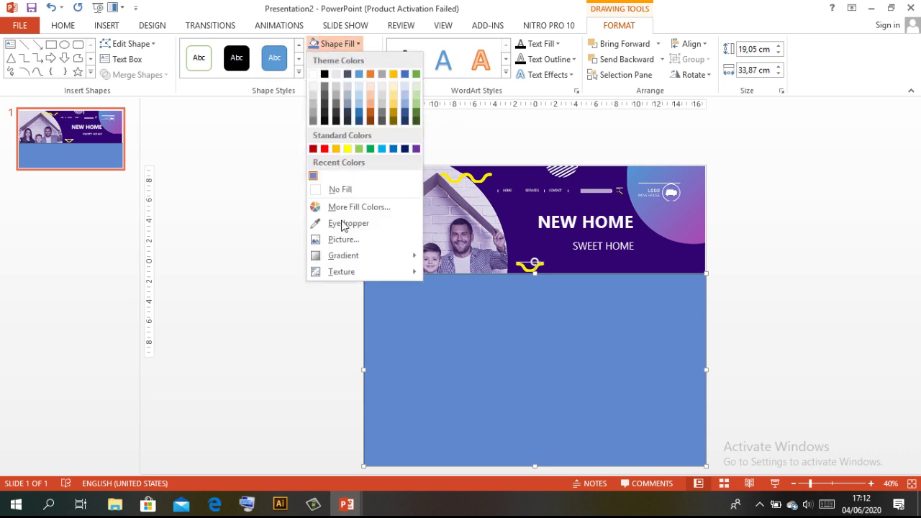
left_click(365, 227)
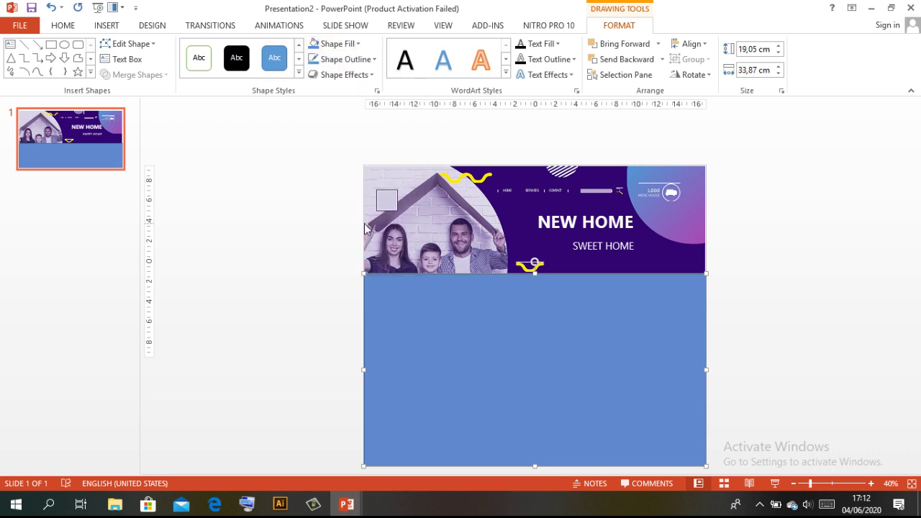
left_click(690, 228)
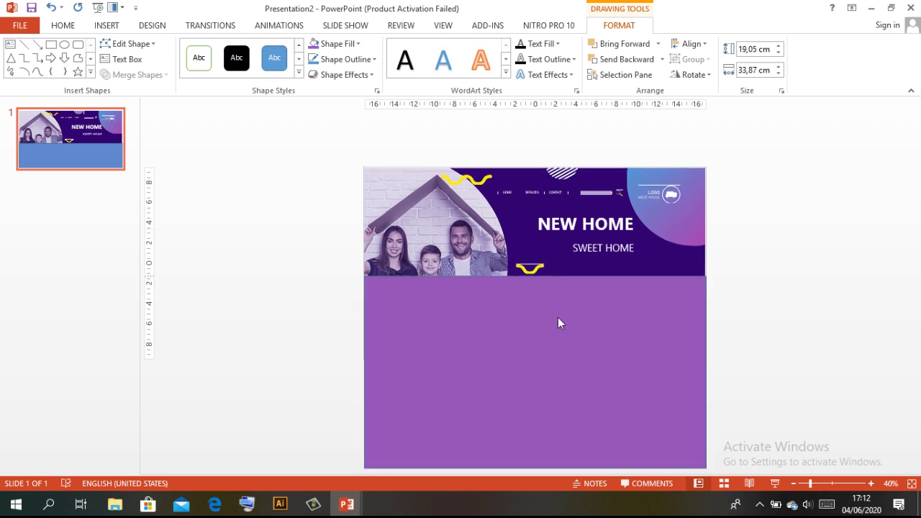
- Give the purple rectangle no outline
left_click(343, 62)
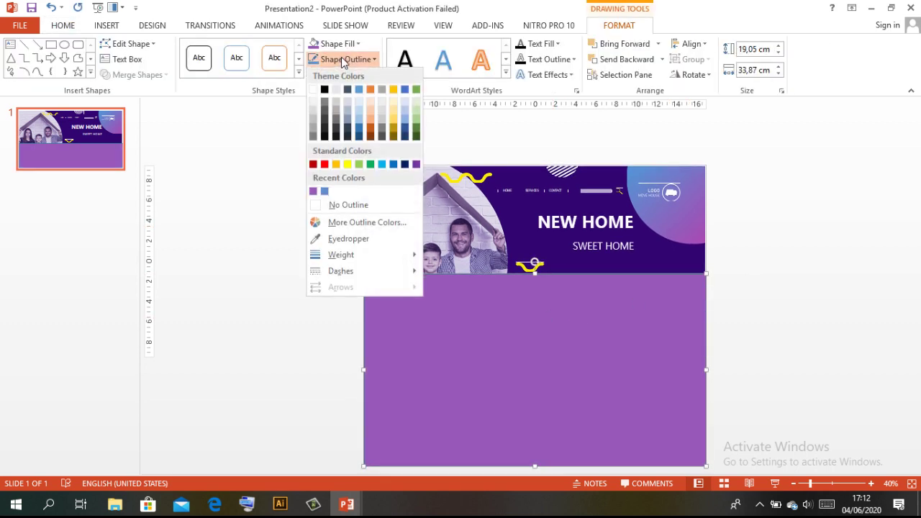
left_click(346, 206)
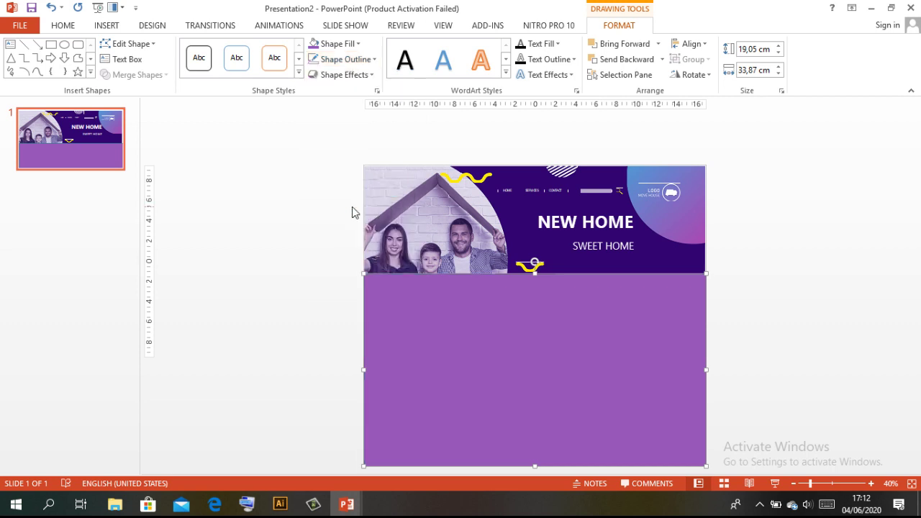
left_click(793, 484)
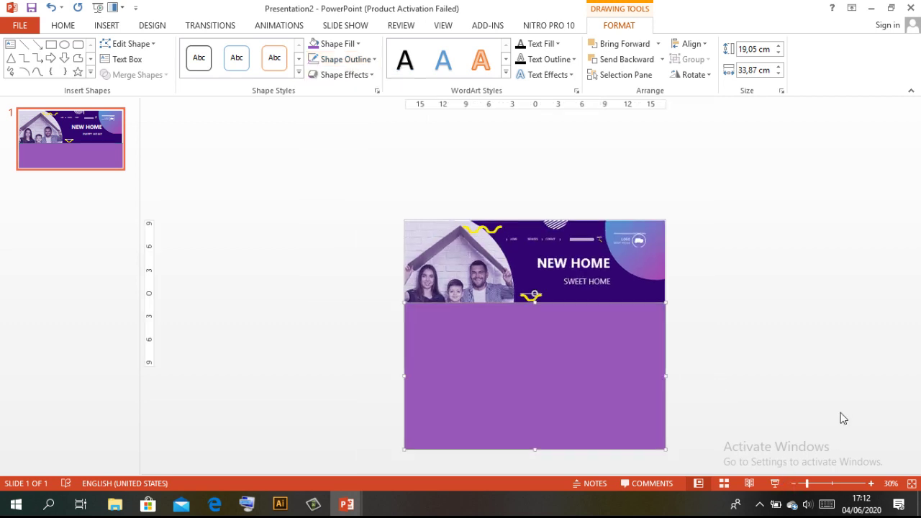
- Drag the purple rectangle below the full NEW HOME banner, viewed at 30% zoom
left_click(568, 349)
left_click(558, 350)
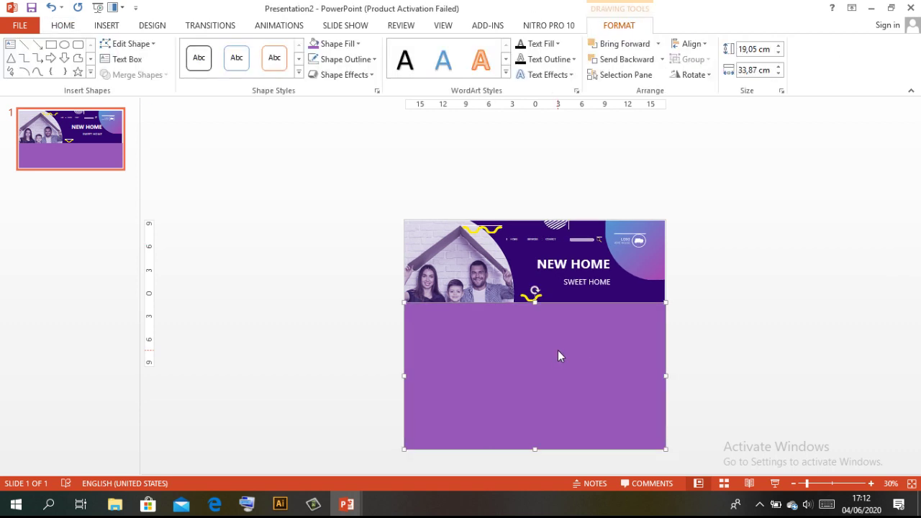
left_click_drag(557, 353, 560, 418)
scroll(561, 418, "down", 1)
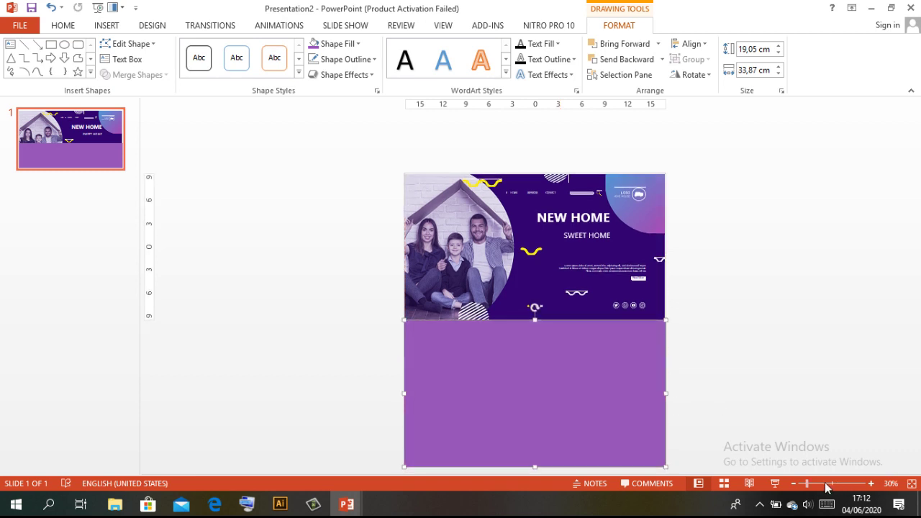
left_click(796, 485)
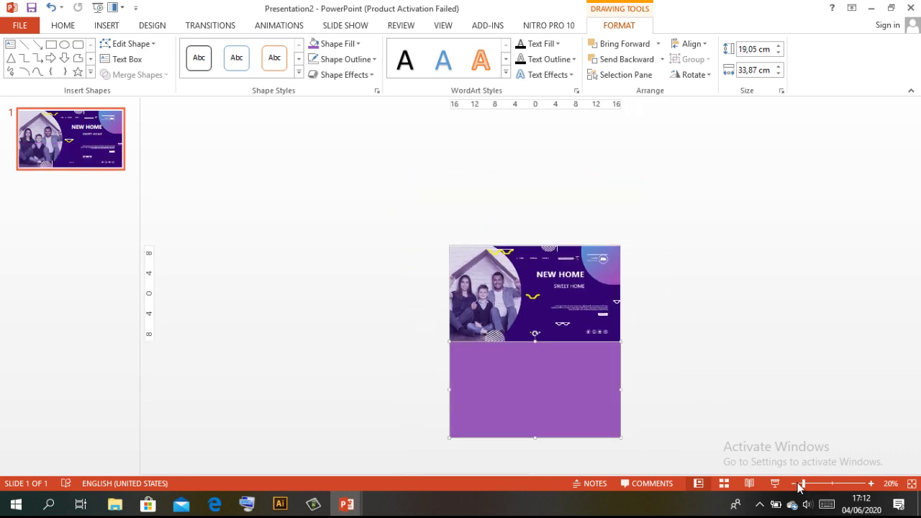
left_click(870, 484)
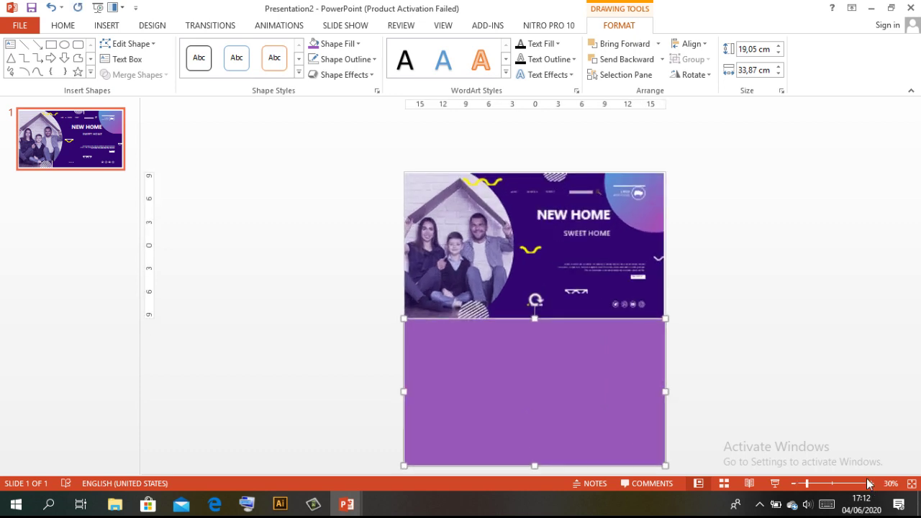
left_click(778, 317)
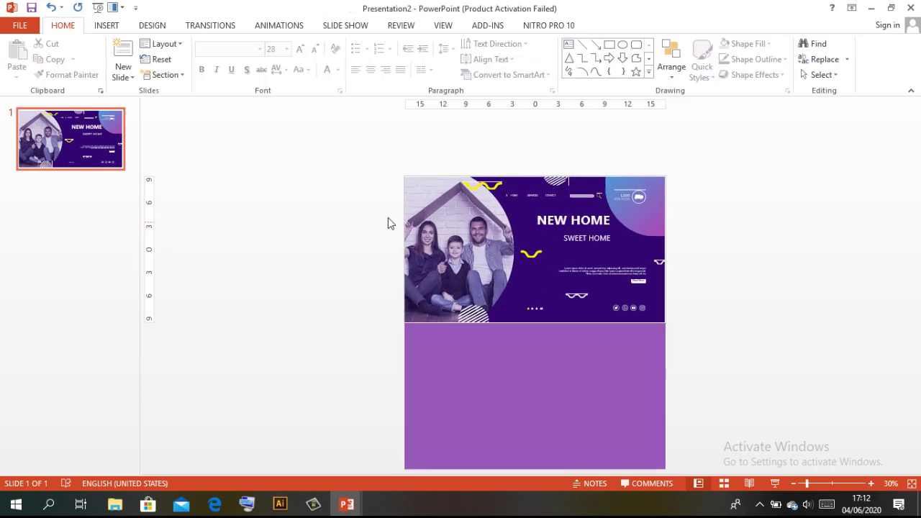
left_click(106, 26)
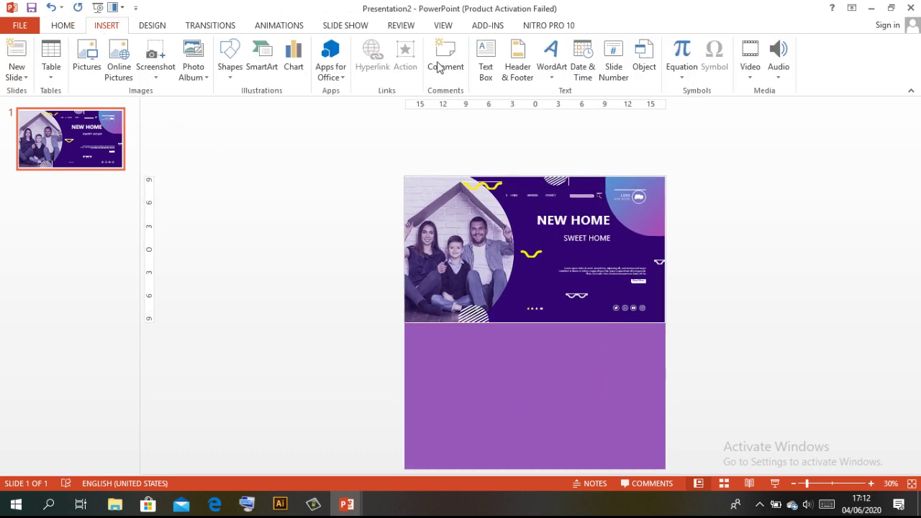
- Draw a text box on the purple panel for the SEE MORE text
left_click(486, 67)
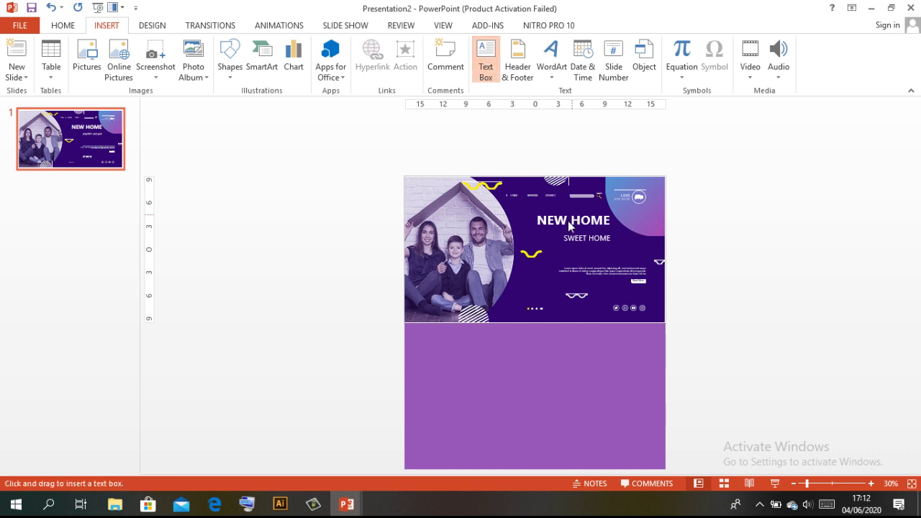
left_click_drag(489, 390, 584, 418)
type("SEE MOR")
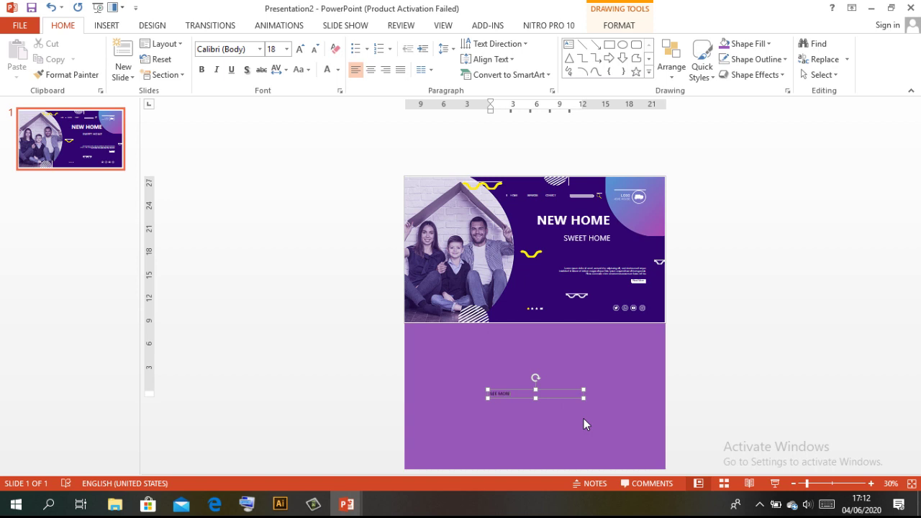
type("E")
key("Escape")
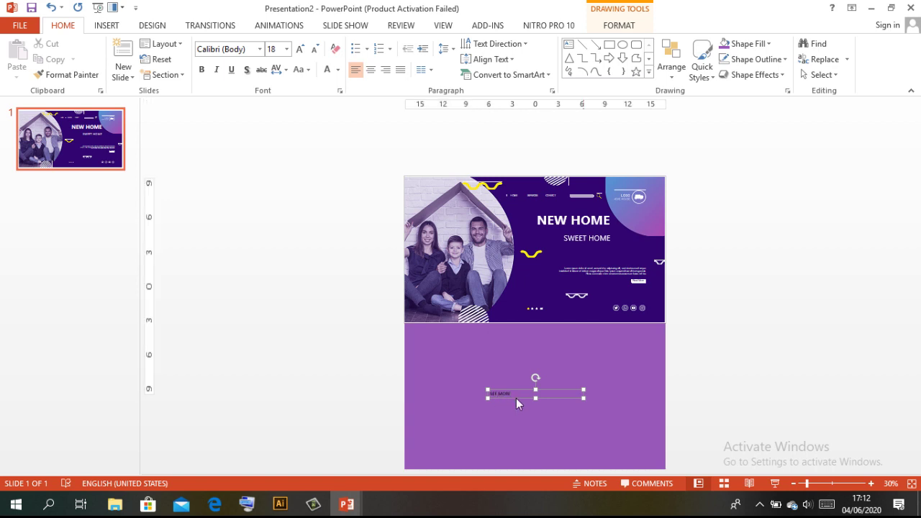
- Make SEE MORE bold white Ebrima with very loose character spacing
left_click(260, 49)
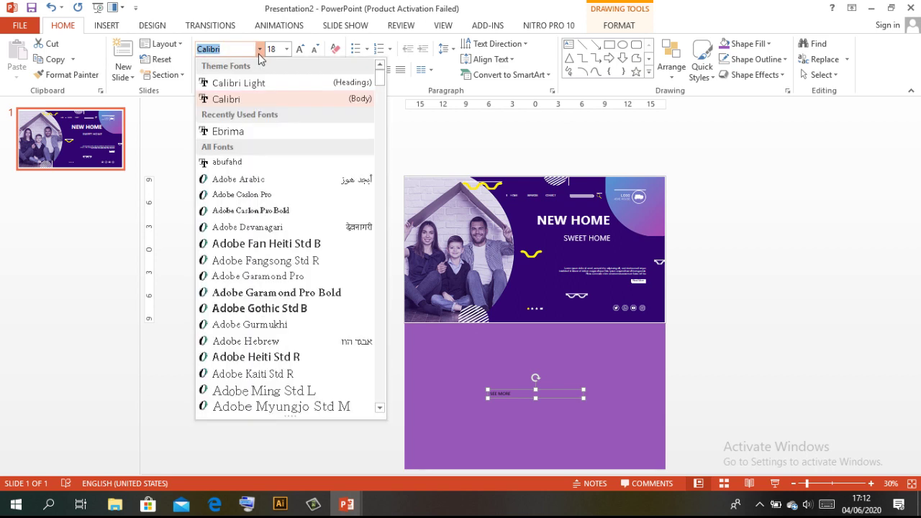
left_click(228, 131)
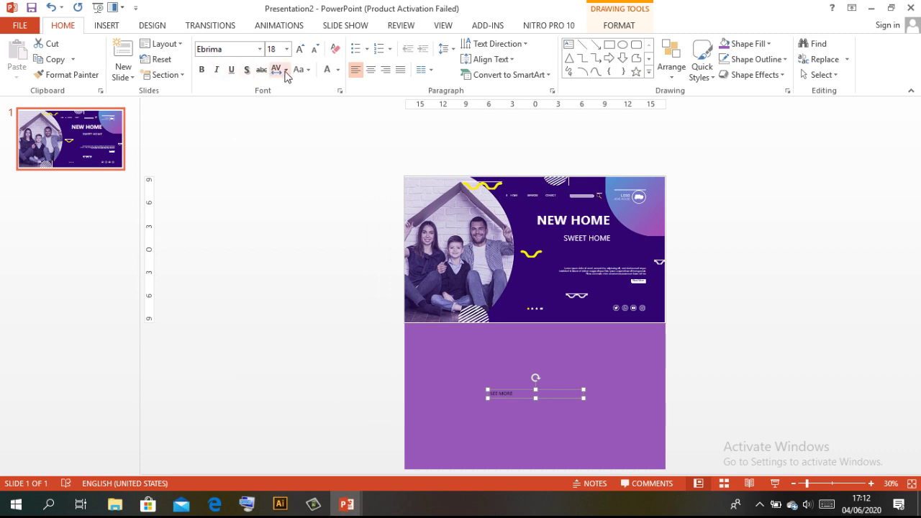
left_click(202, 70)
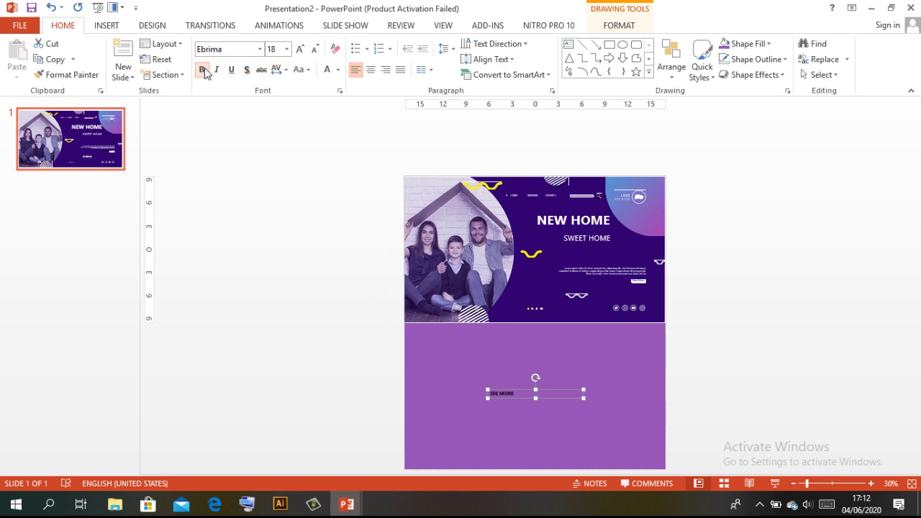
left_click(285, 72)
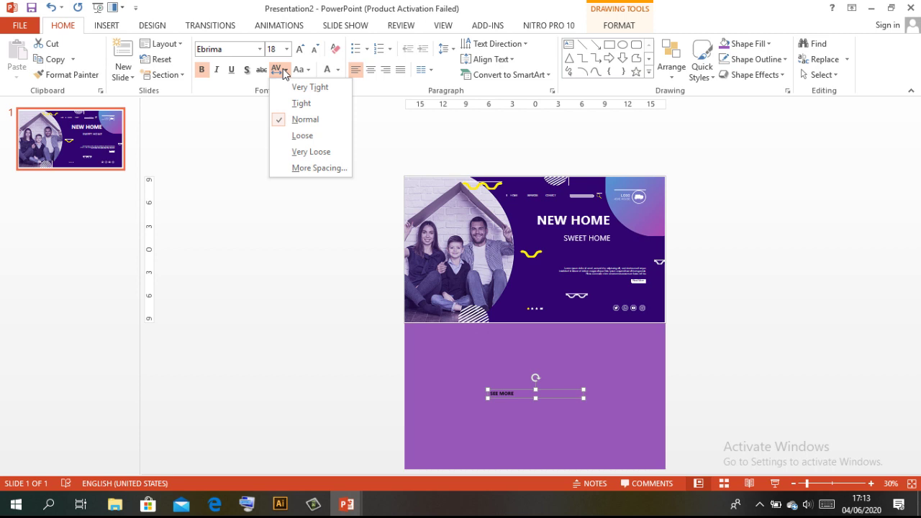
left_click(309, 152)
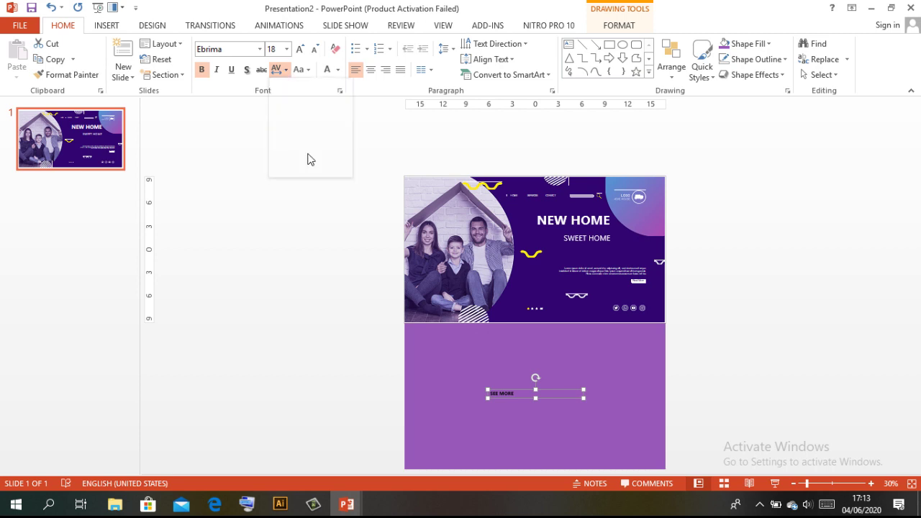
left_click(330, 71)
- Enlarge SEE MORE to 44 pt, centre it, then increase it to 48 pt
left_click(301, 51)
left_click(301, 50)
left_click(301, 50)
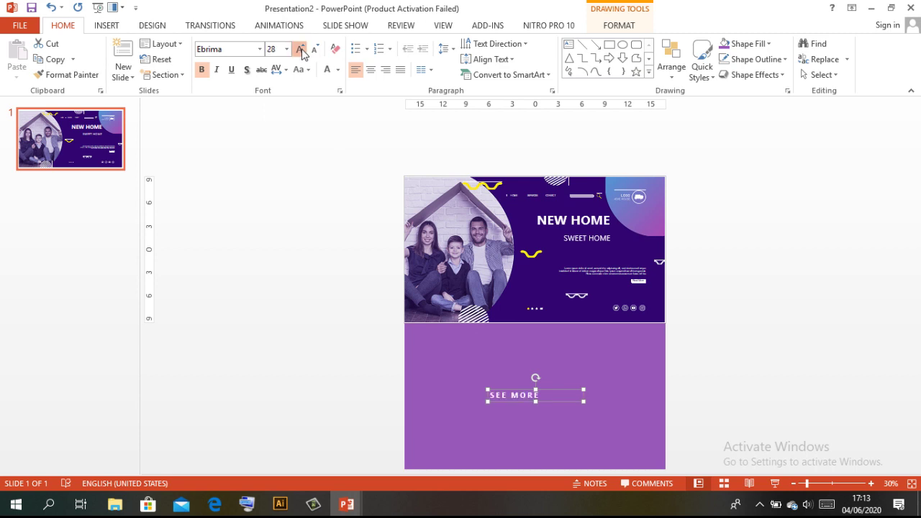
left_click(301, 50)
left_click(301, 51)
left_click(301, 51)
left_click(300, 51)
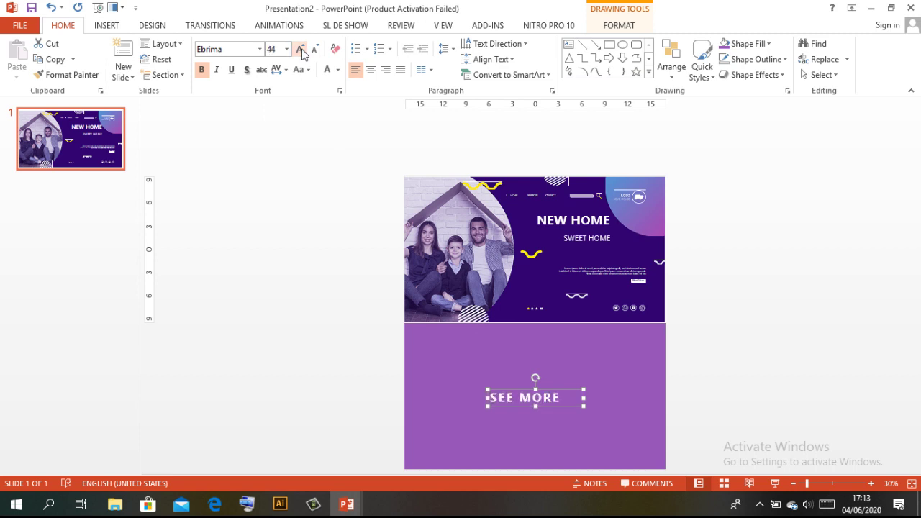
left_click(372, 69)
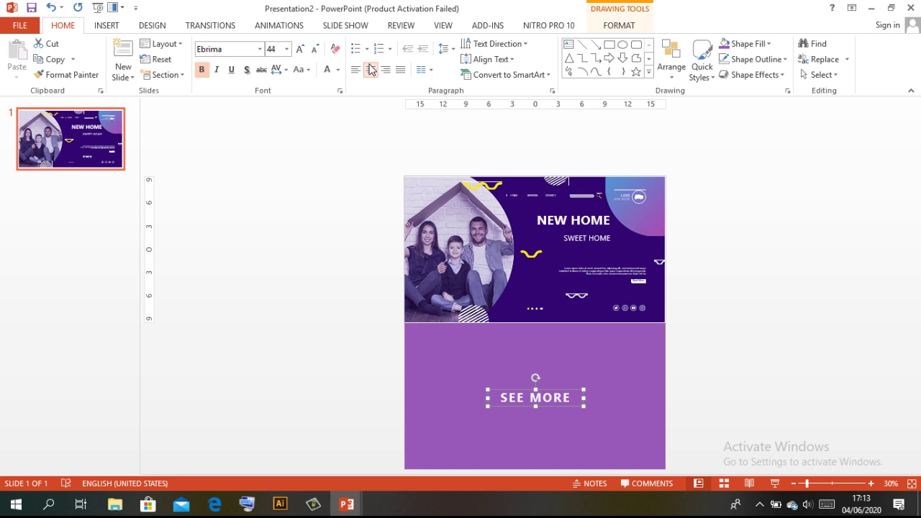
left_click(300, 51)
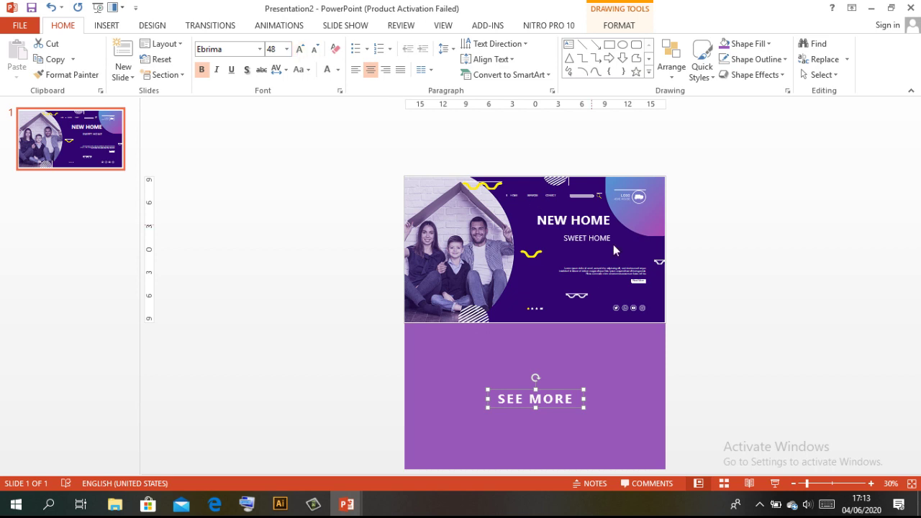
- Align the SEE MORE box to the horizontal centre of the slide
left_click(620, 25)
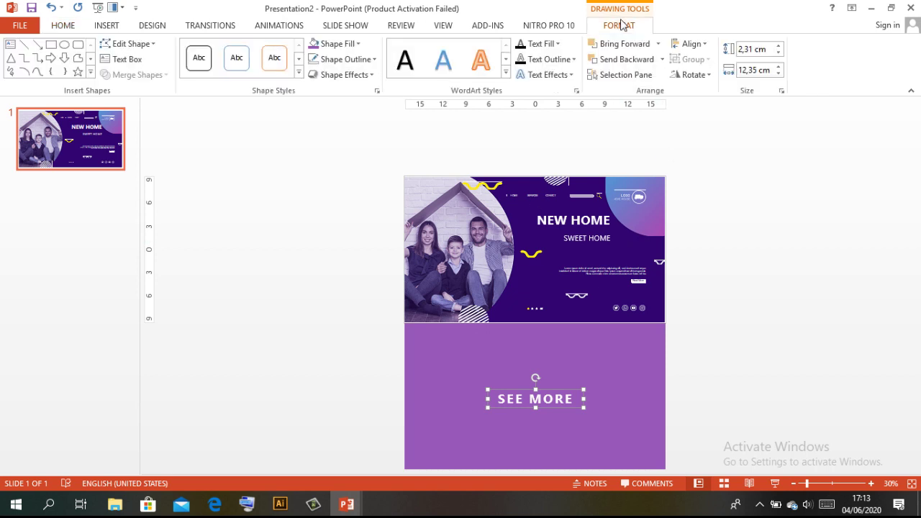
left_click(691, 44)
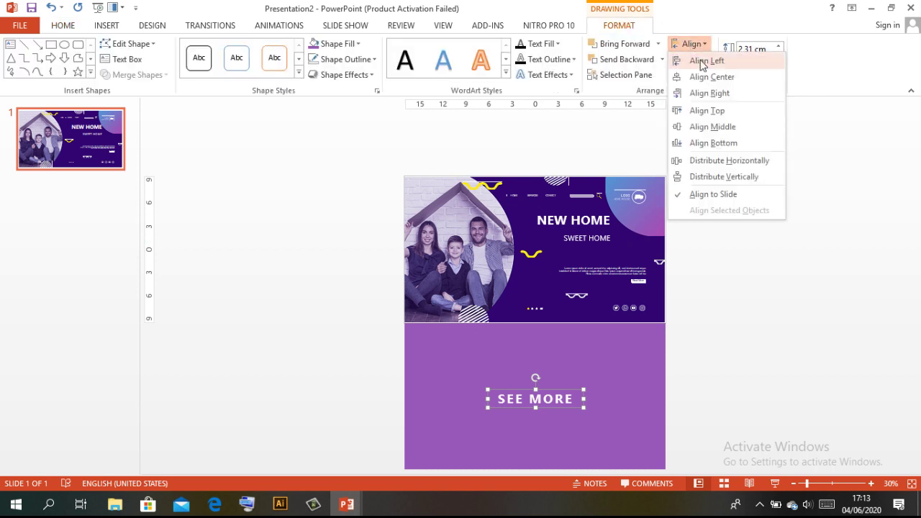
left_click(711, 77)
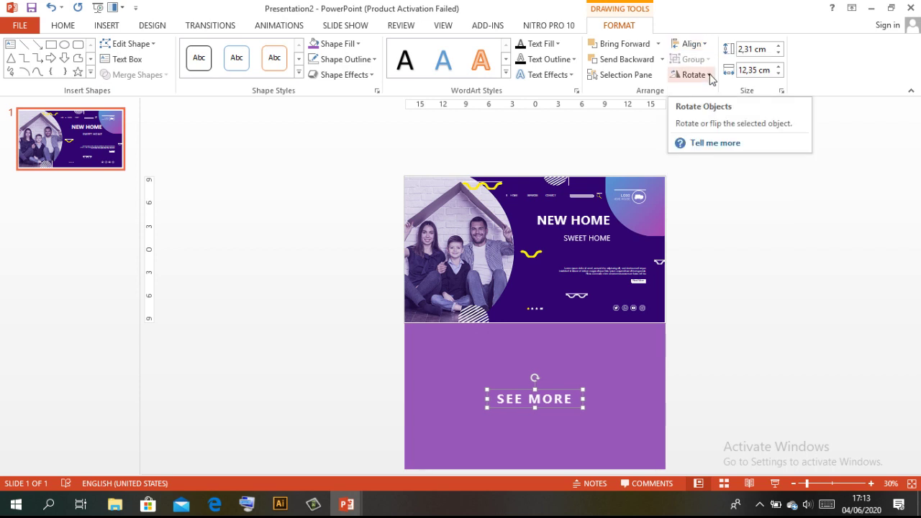
- Nudge the SEE MORE box slightly higher along the centre guide within the purple panel
left_click(759, 195)
left_click(518, 406)
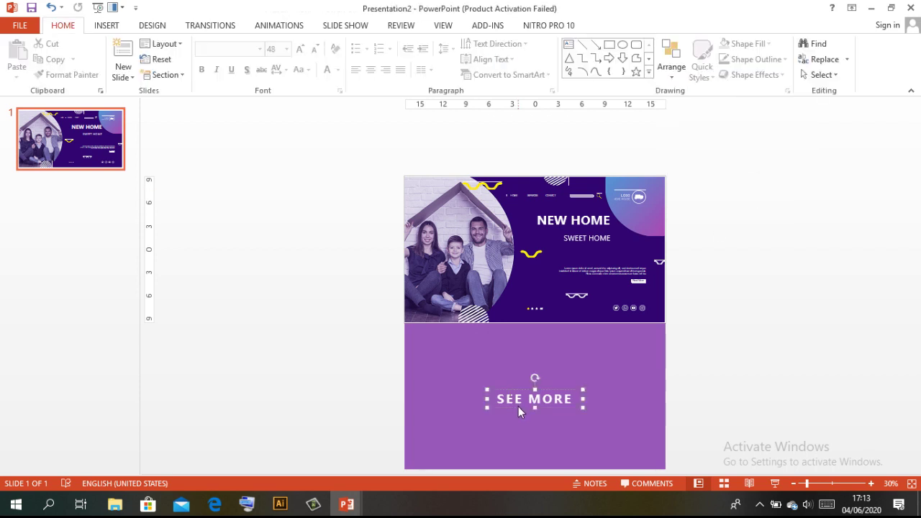
left_click_drag(545, 410, 547, 408)
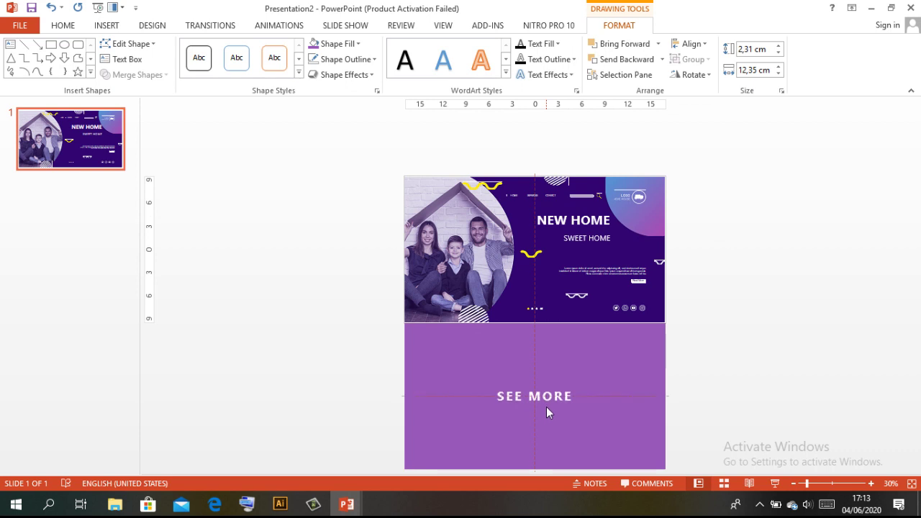
left_click_drag(546, 409, 546, 406)
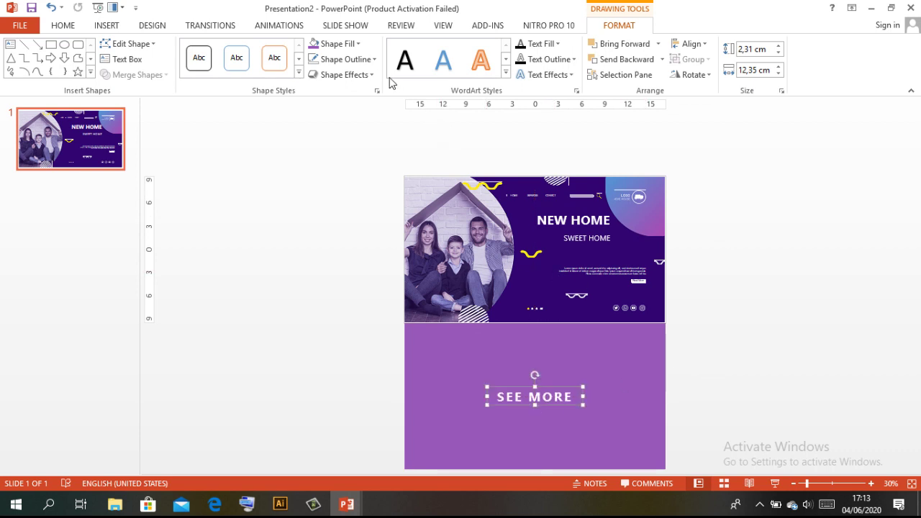
left_click(364, 59)
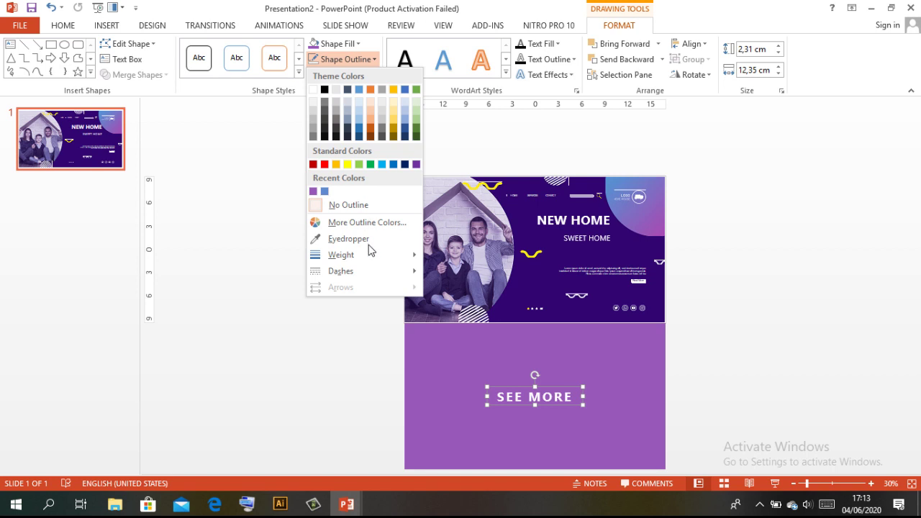
- Outline the SEE MORE box in white, thicken the border to 3 pt, and deselect to check it
left_click(315, 92)
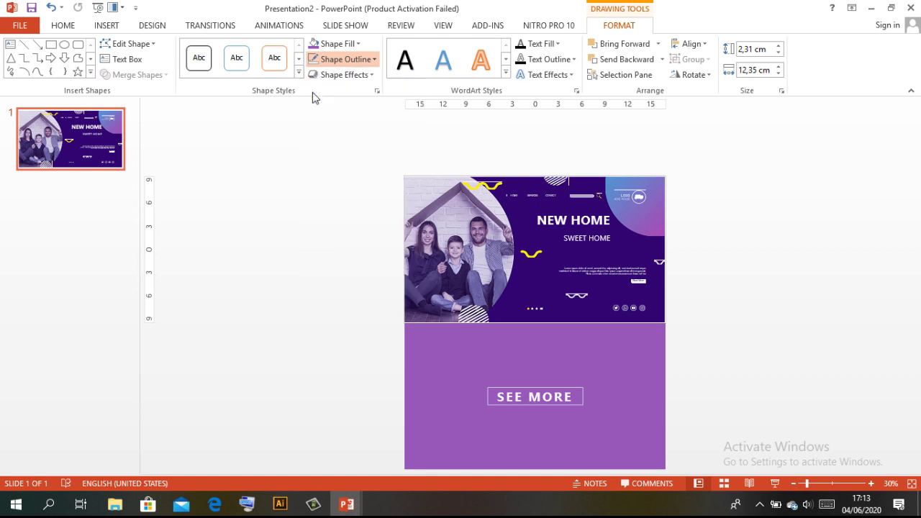
left_click(354, 62)
mouse_move(410, 256)
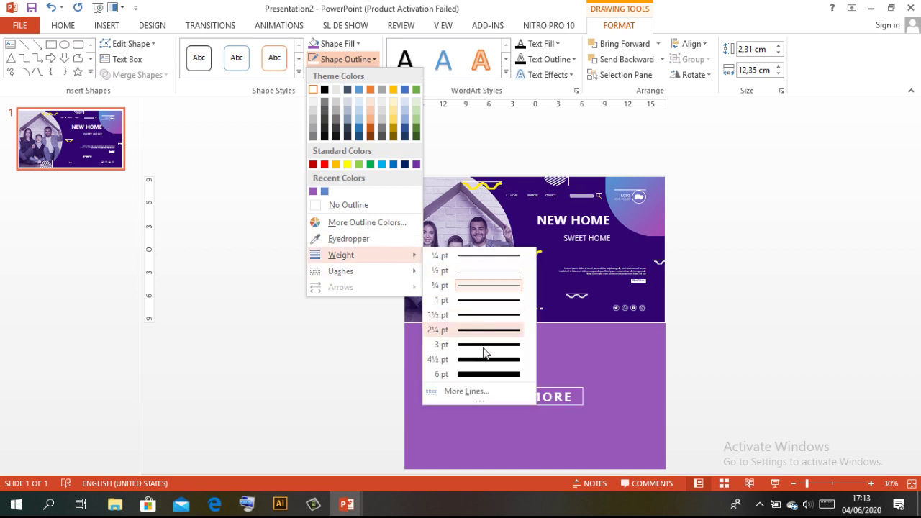
left_click(485, 345)
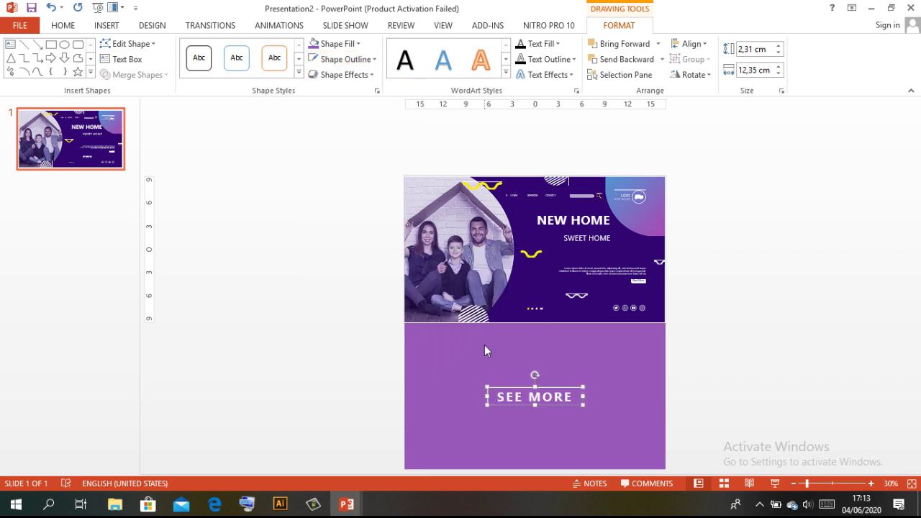
left_click(782, 340)
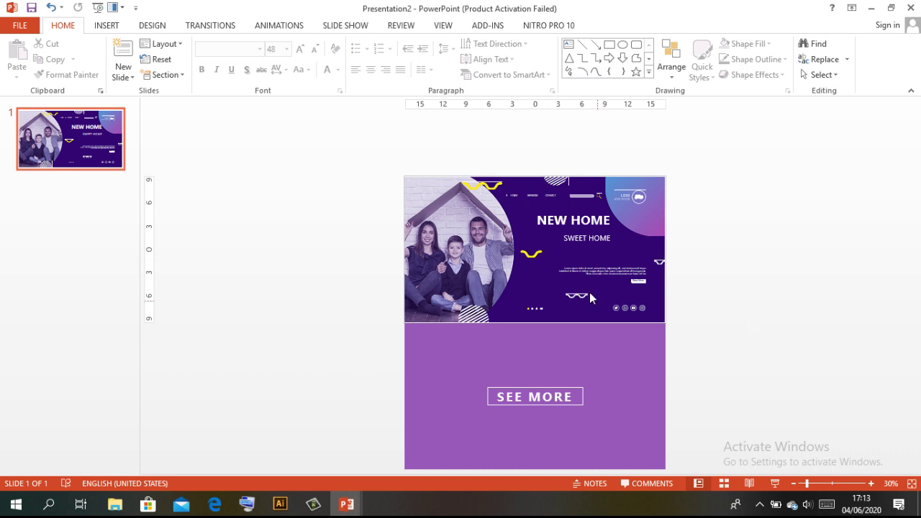
- Group the NEW HOME text, purple lower panel and SEE MORE box into Group 7
left_click(570, 241)
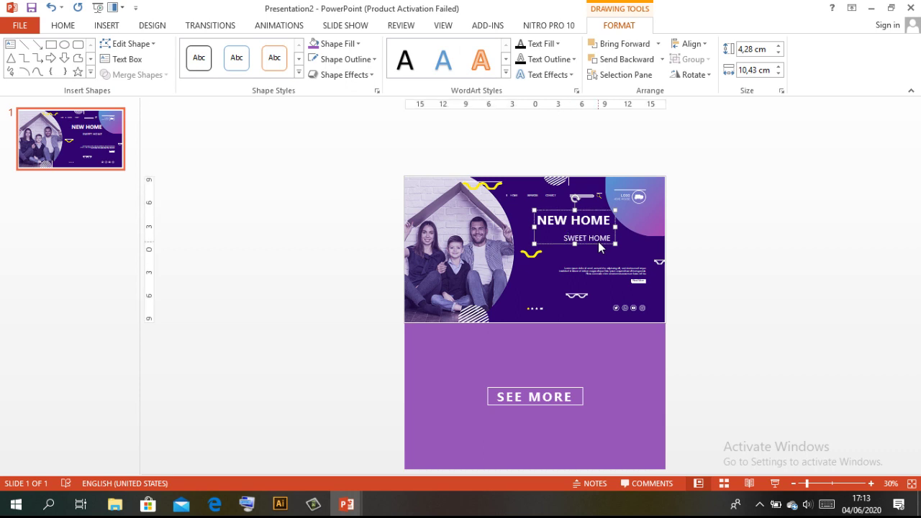
left_click(599, 339, "shift")
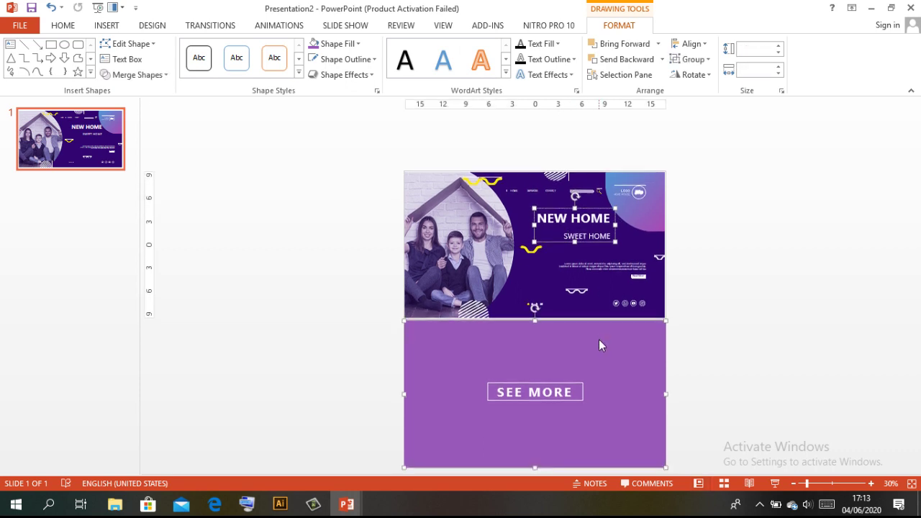
left_click(563, 388, "shift")
right_click(563, 388)
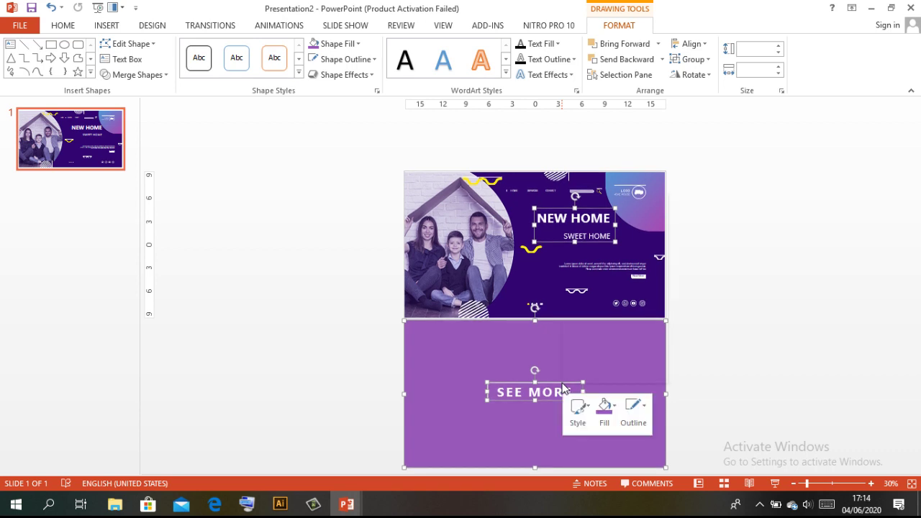
mouse_move(642, 279)
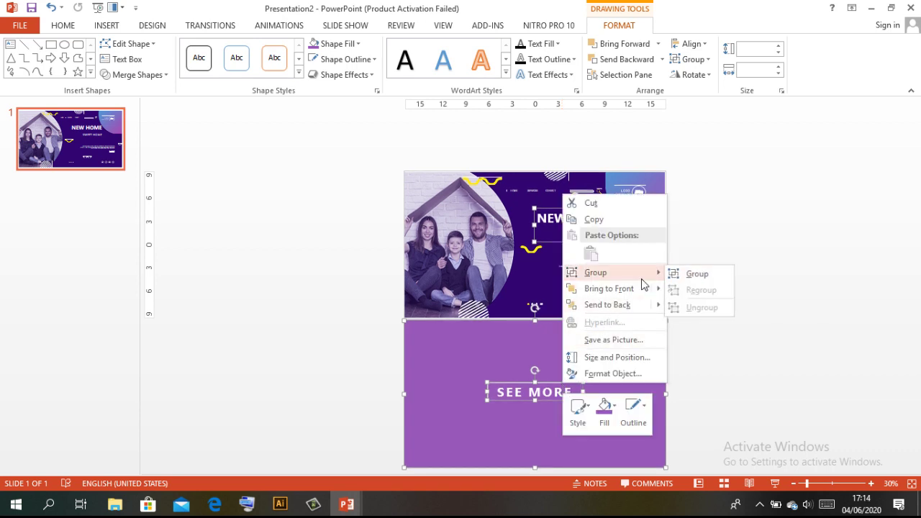
left_click(687, 273)
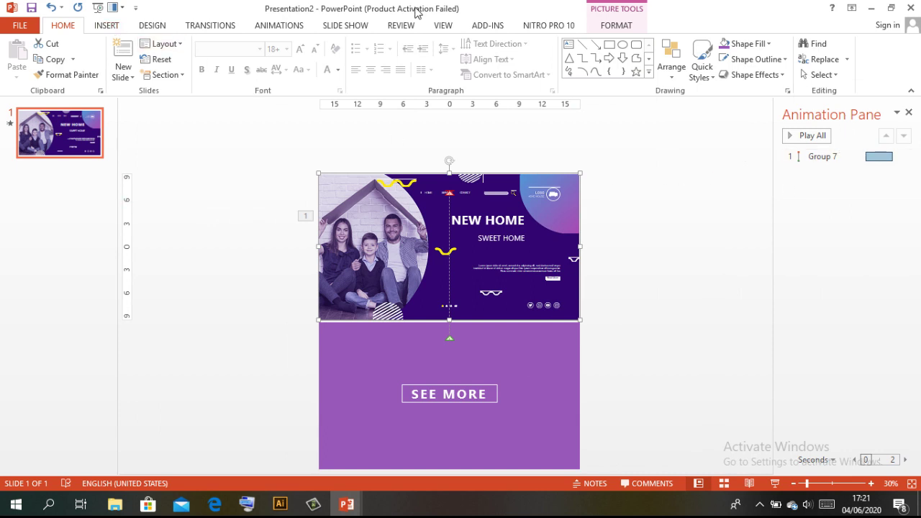
- Select Group 7 and preview its upward Lines animation
left_click(629, 28)
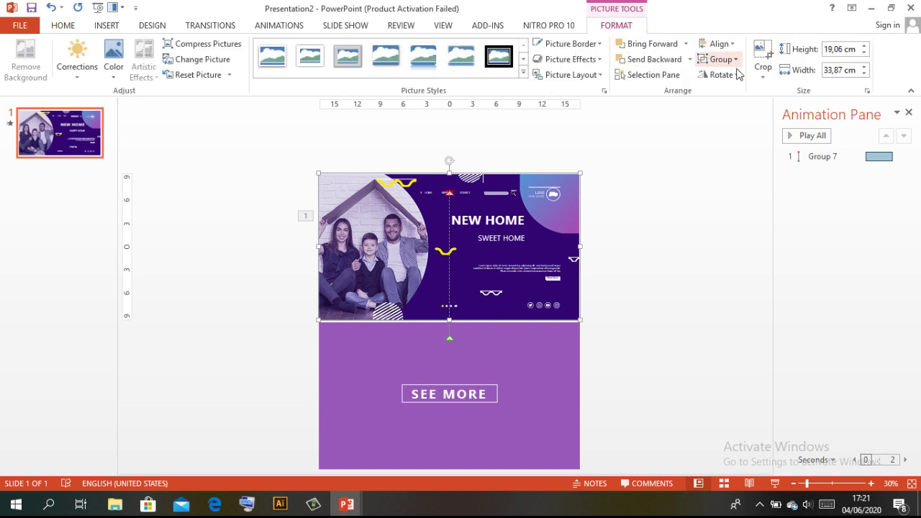
left_click(273, 26)
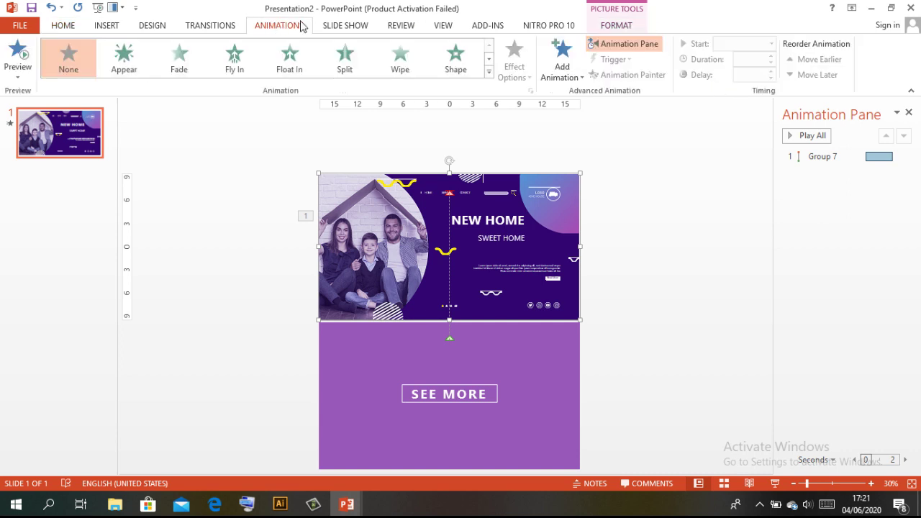
left_click(577, 334)
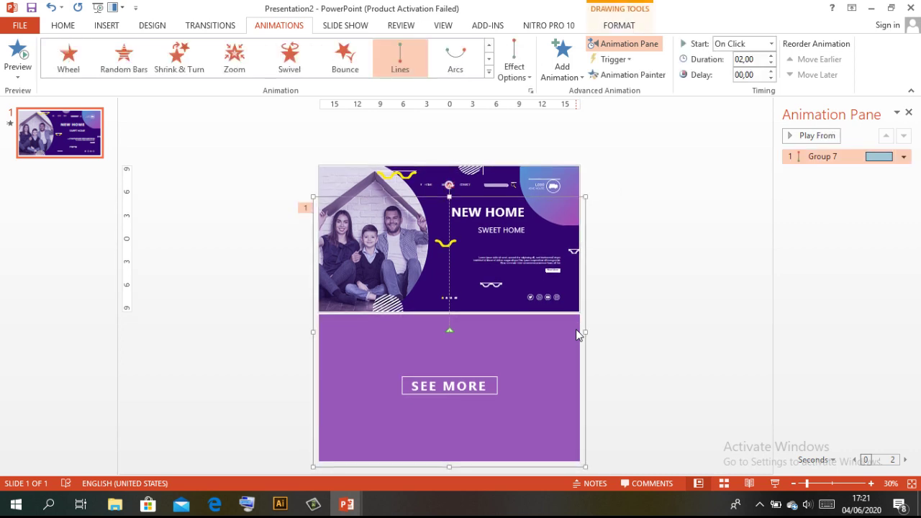
left_click(816, 136)
- Set Group 7's animation duration to 3 seconds and paint it onto the banner picture, Picture 3
double_click(873, 160)
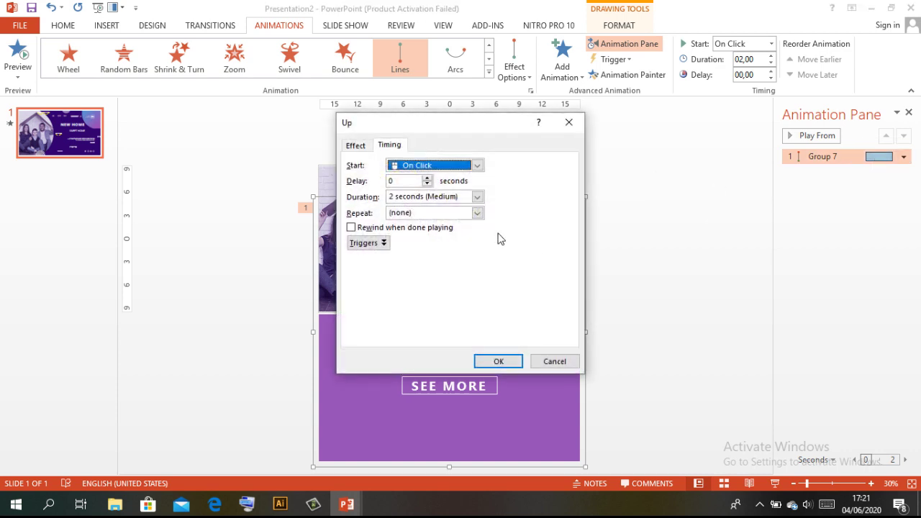
left_click(477, 197)
left_click(463, 218)
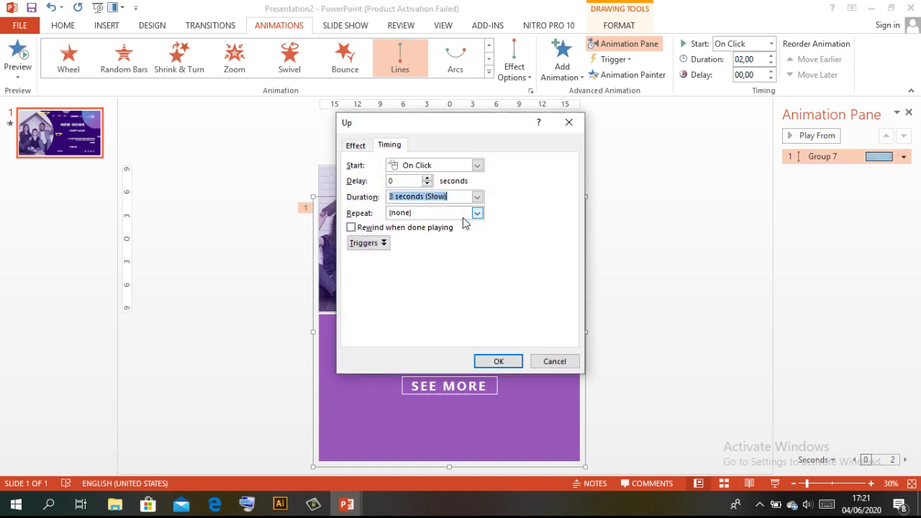
left_click(501, 362)
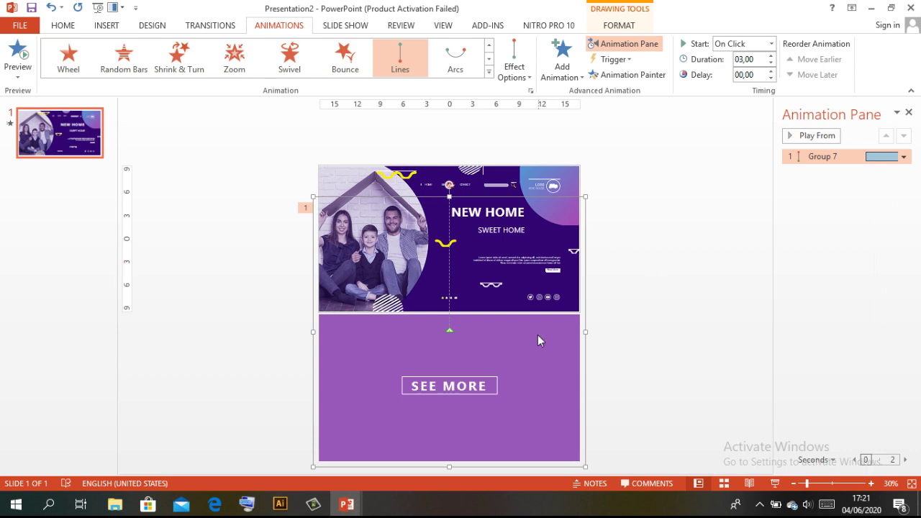
left_click(633, 75)
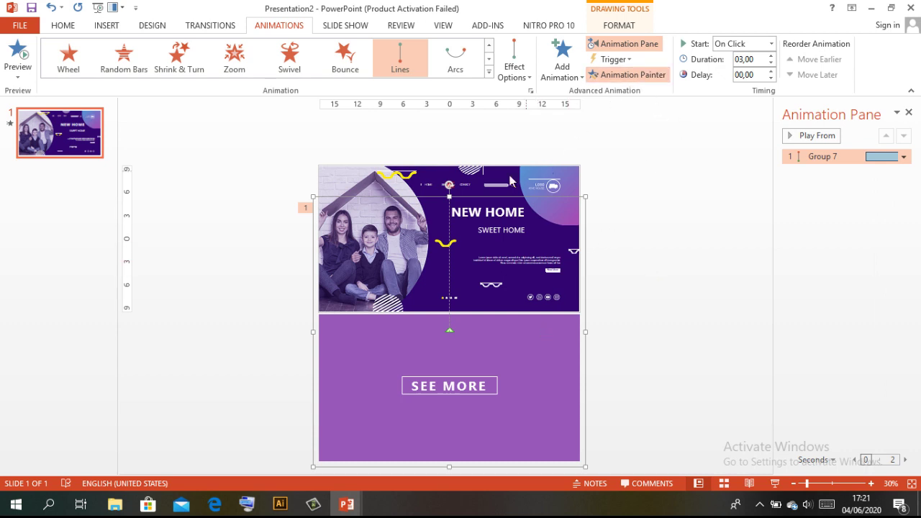
left_click(326, 174)
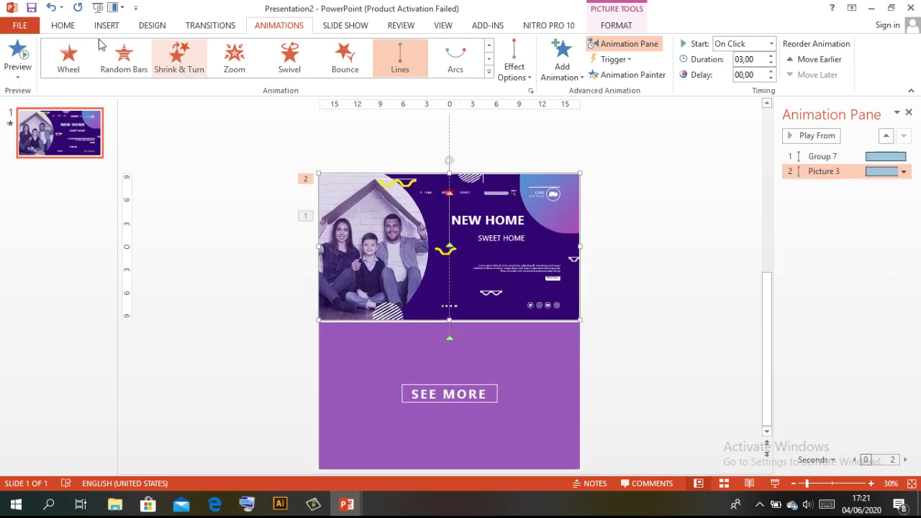
- Hide Group 7 using the Selection Pane
left_click(63, 27)
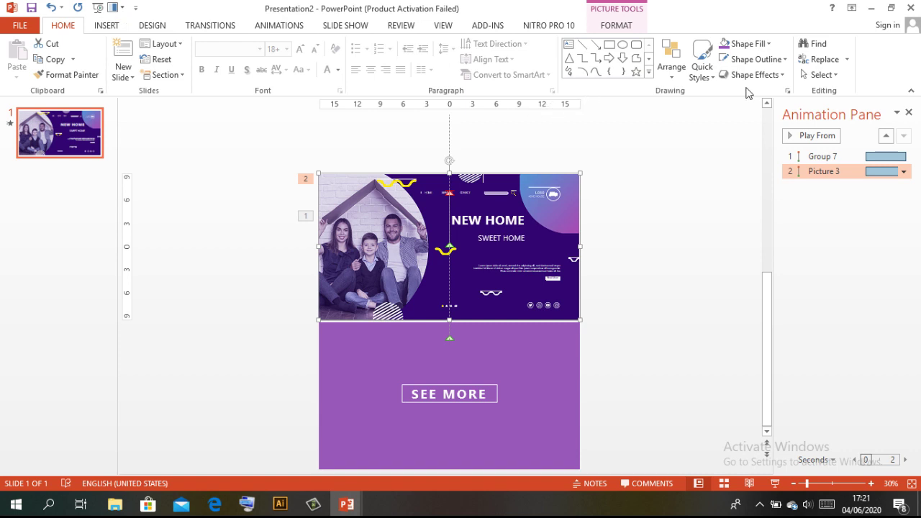
left_click(823, 74)
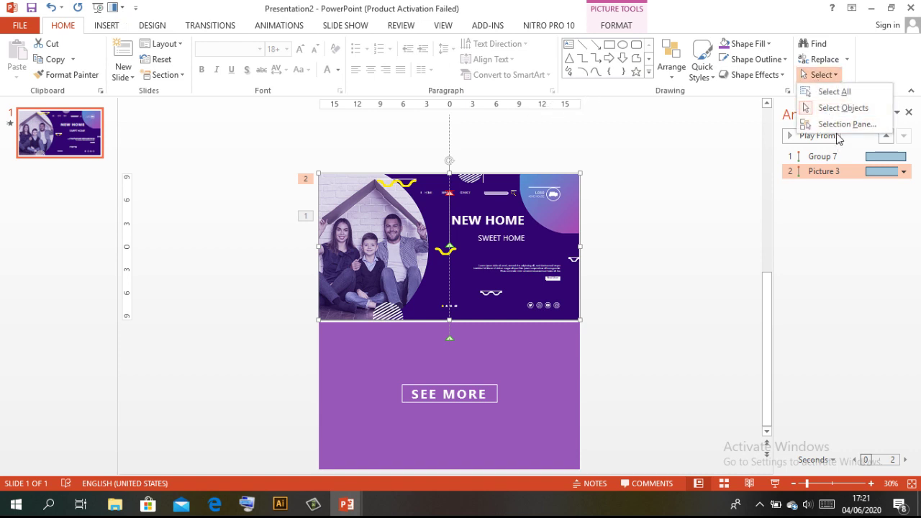
left_click(835, 127)
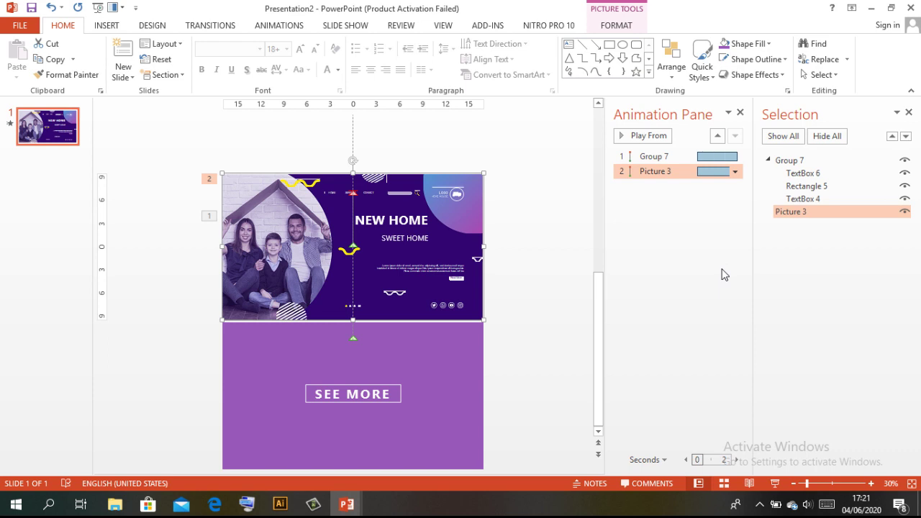
left_click(904, 161)
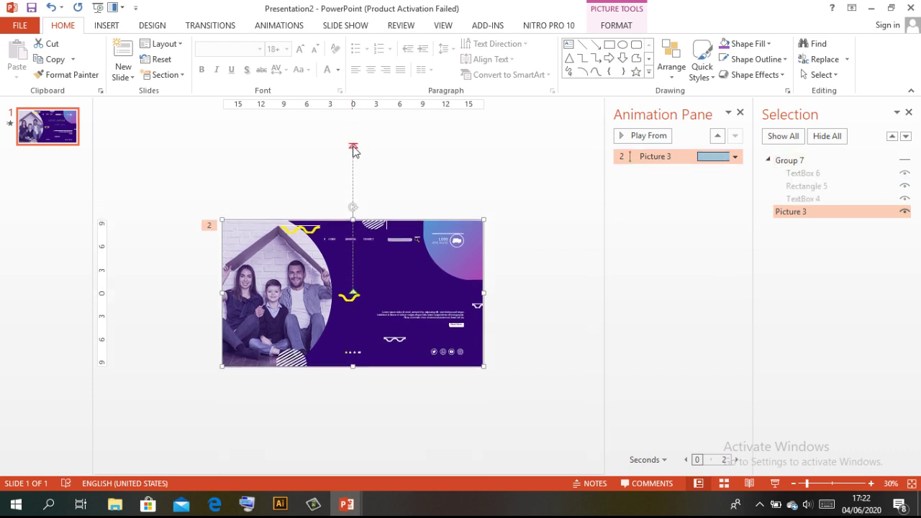
- Drag the end point of the banner picture's motion path lower, then preview the animations
left_click_drag(354, 150, 357, 151)
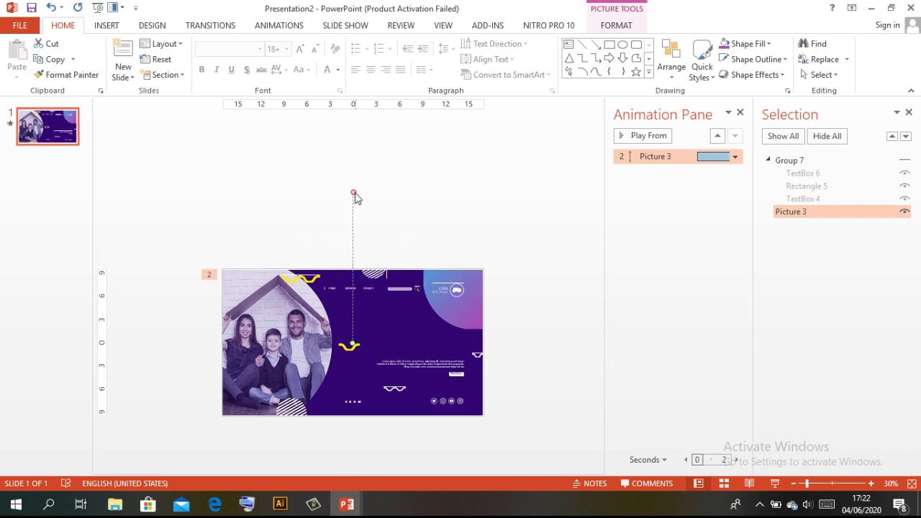
left_click_drag(353, 193, 358, 279)
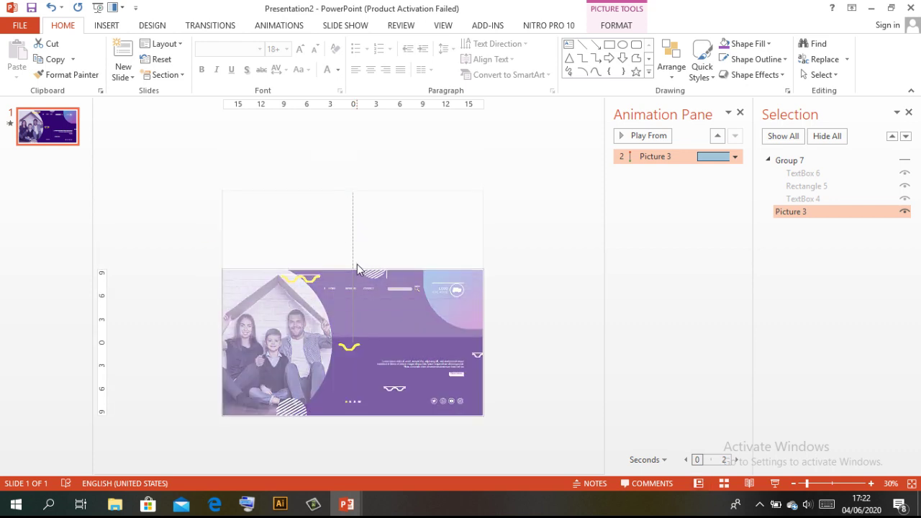
left_click_drag(359, 278, 359, 285)
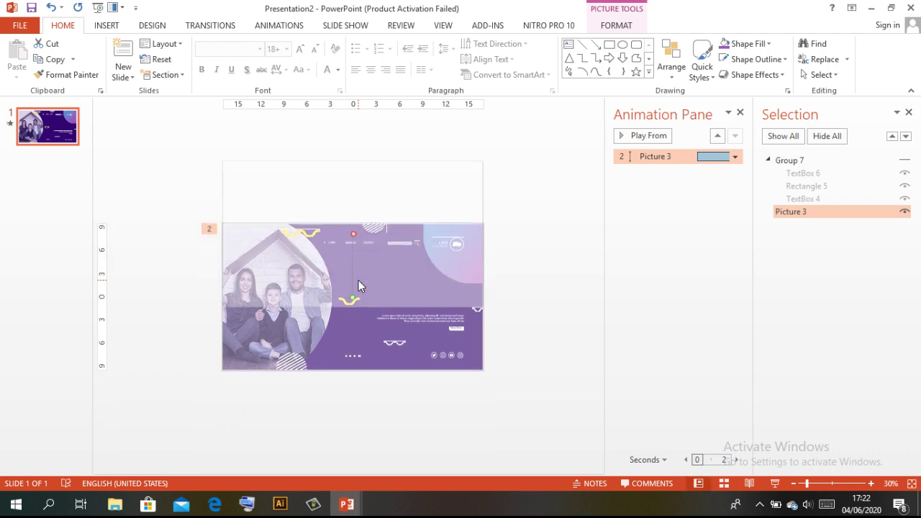
left_click(534, 270)
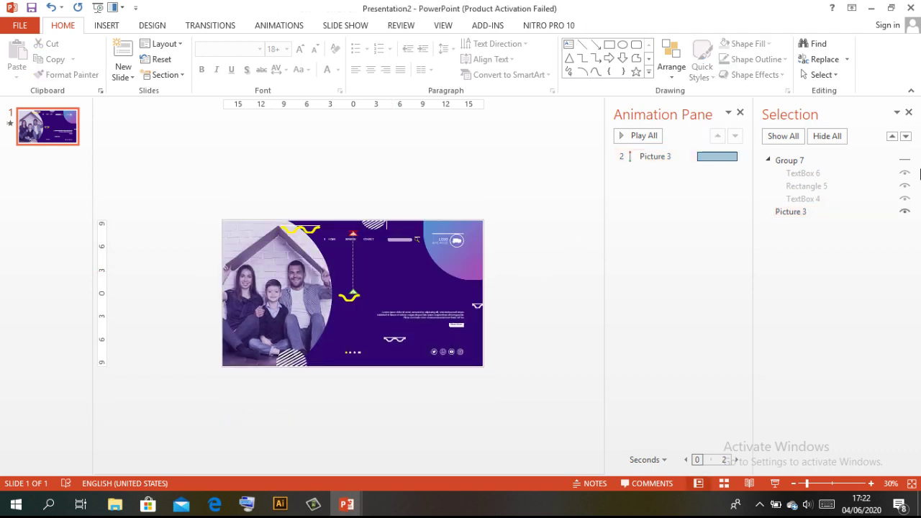
left_click(646, 138)
- Unhide Group 7 and set Picture 3's Lines animation to start With Previous, previewing the result
left_click(905, 161)
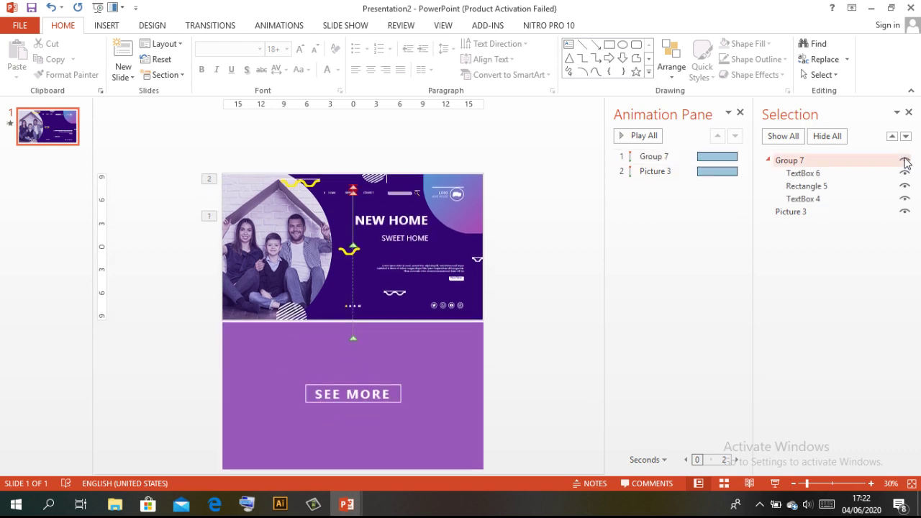
left_click(656, 135)
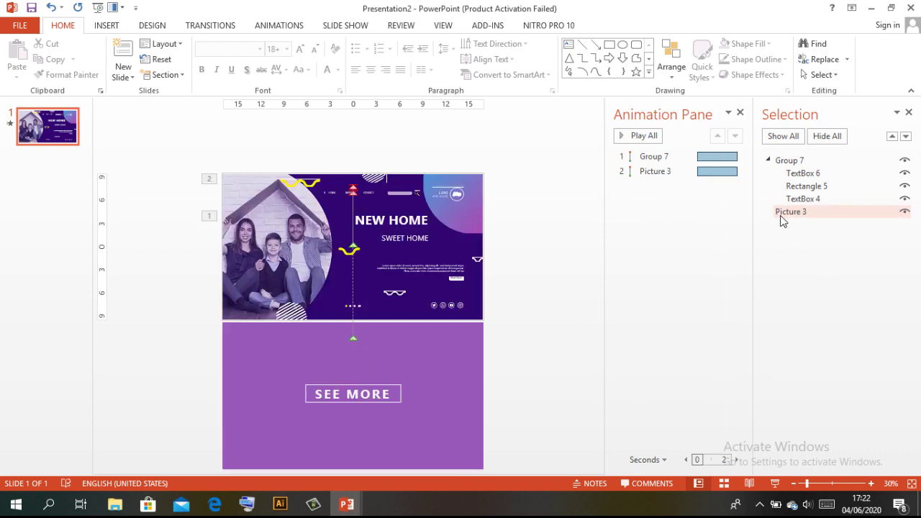
left_click(781, 216)
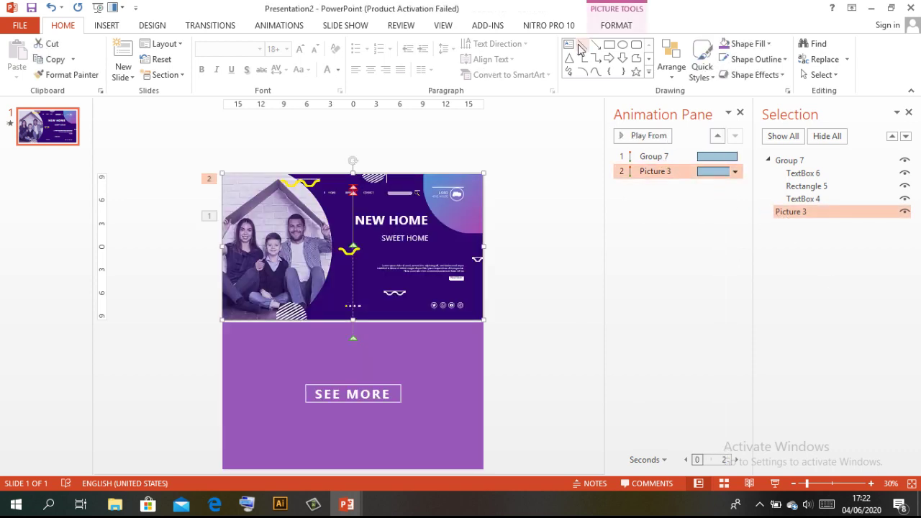
left_click(603, 27)
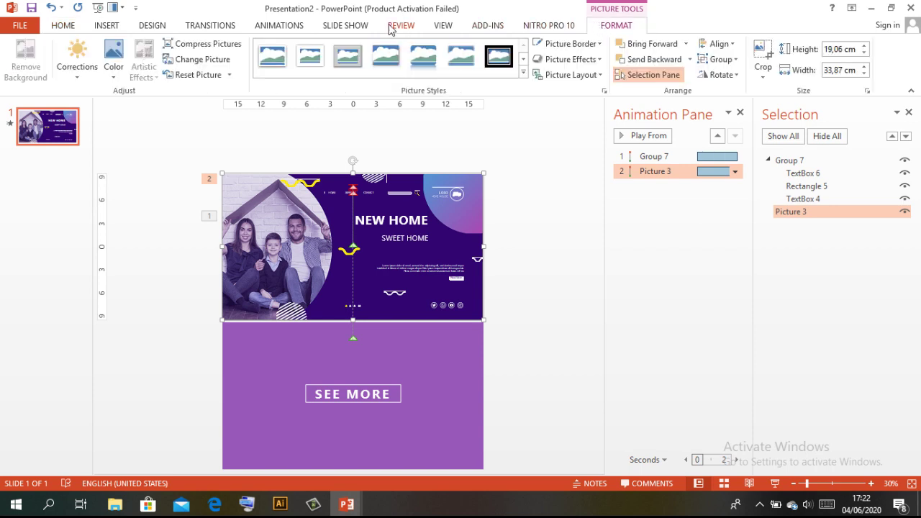
left_click(283, 27)
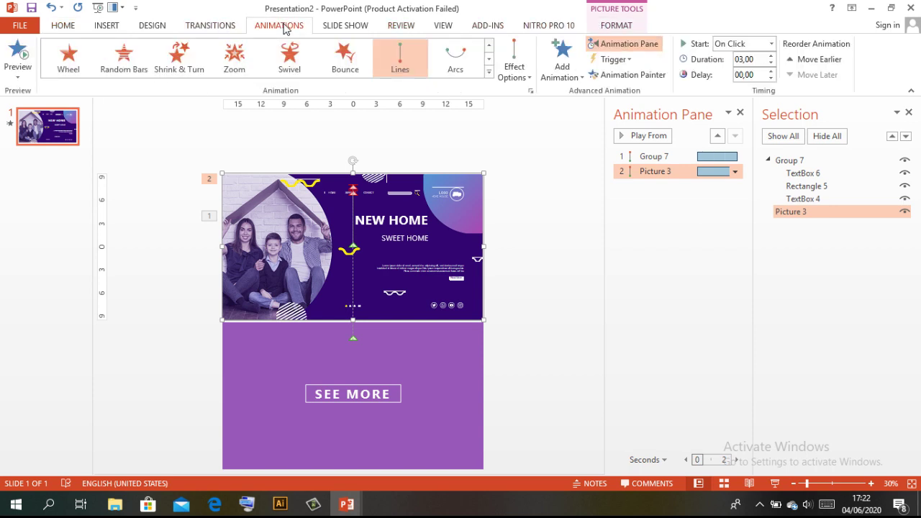
left_click(772, 44)
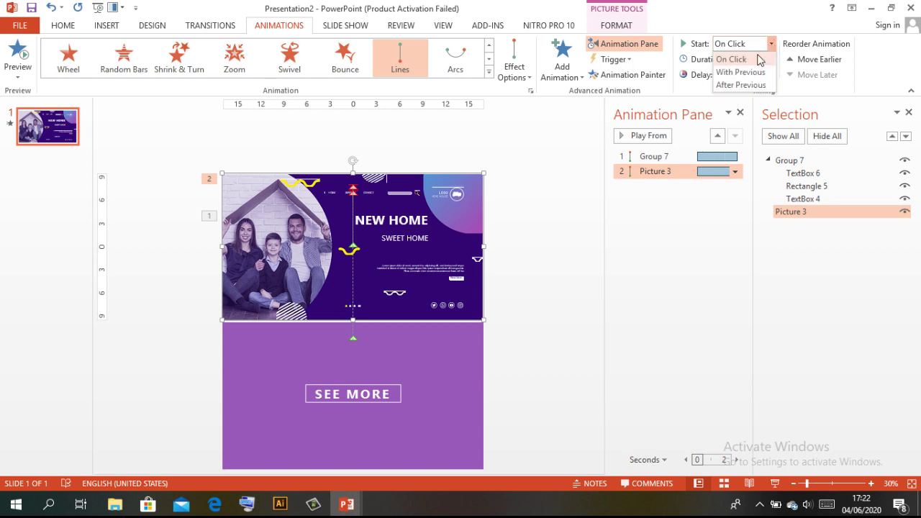
left_click(748, 72)
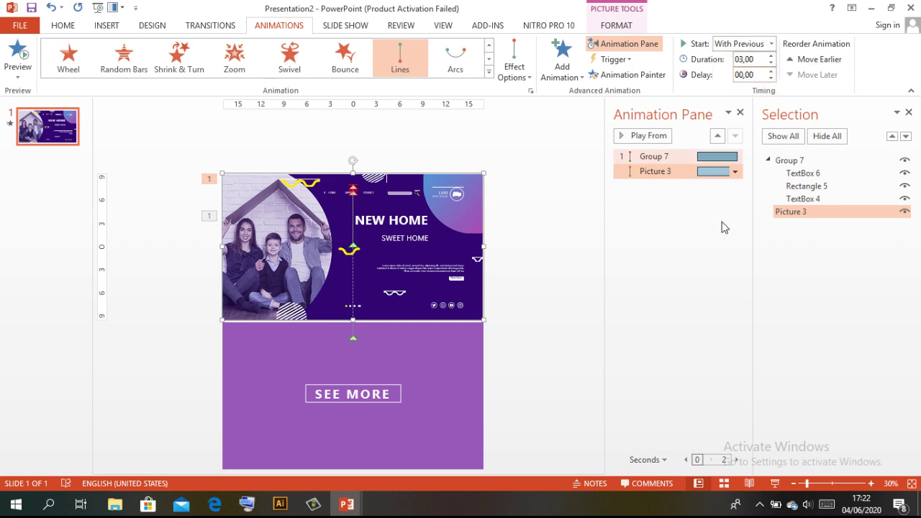
left_click(719, 241)
left_click(652, 145)
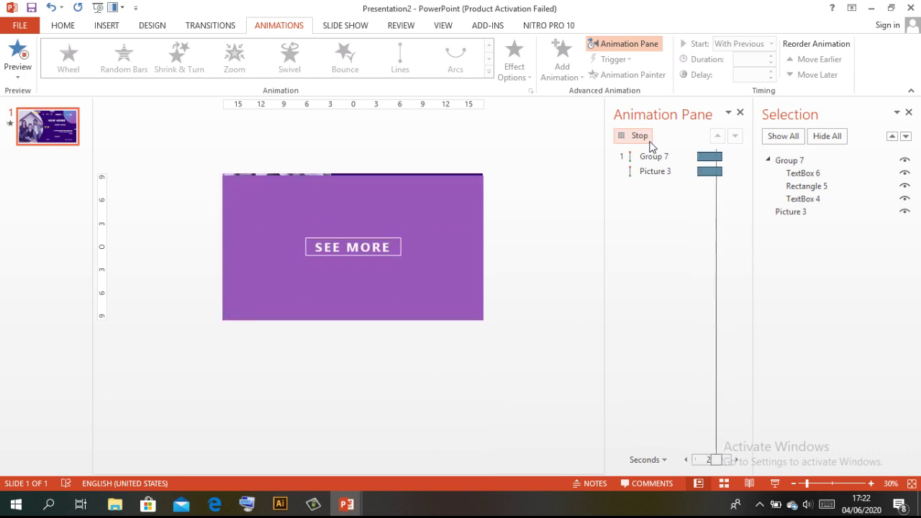
- Run the slide show, then set Group 7's Lines animation to start With Previous
left_click(777, 487)
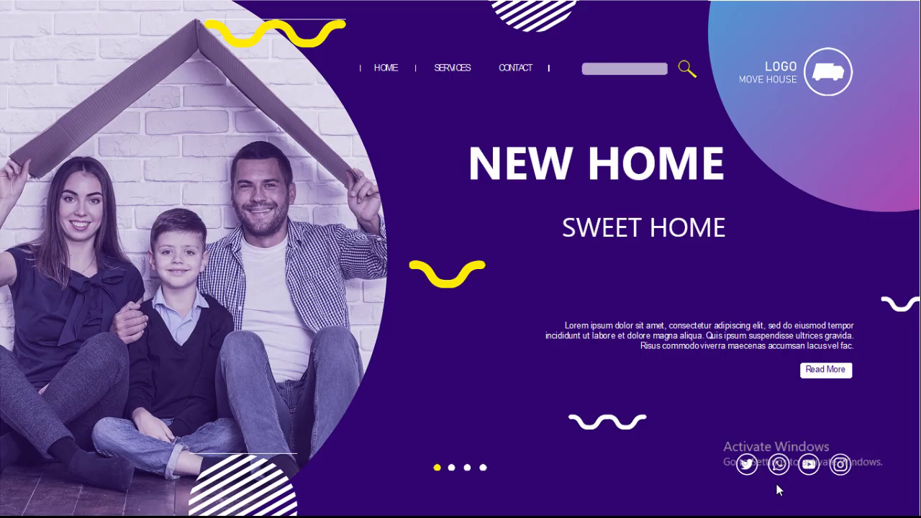
key("Escape")
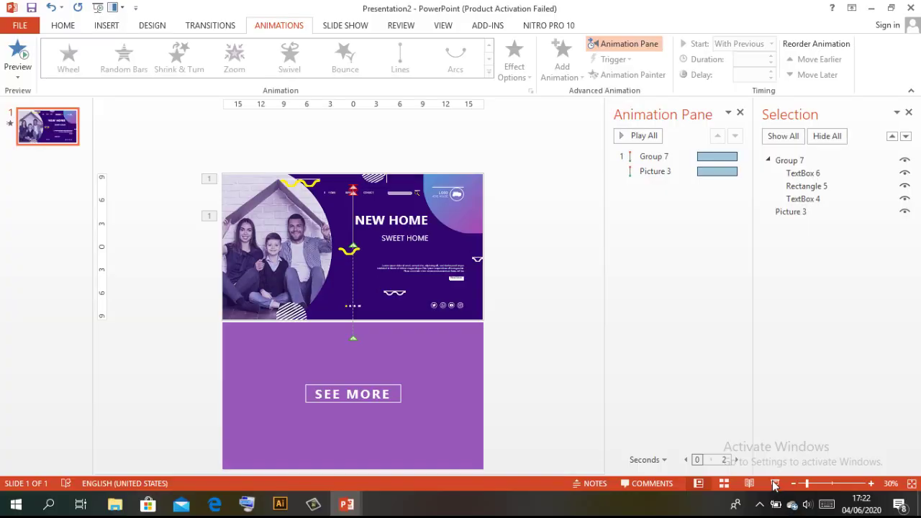
left_click(720, 157)
left_click(771, 43)
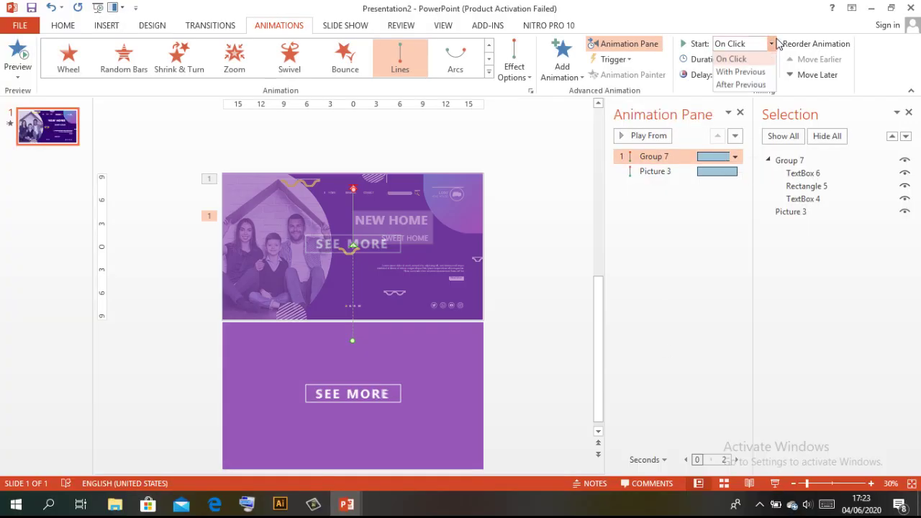
key("Escape")
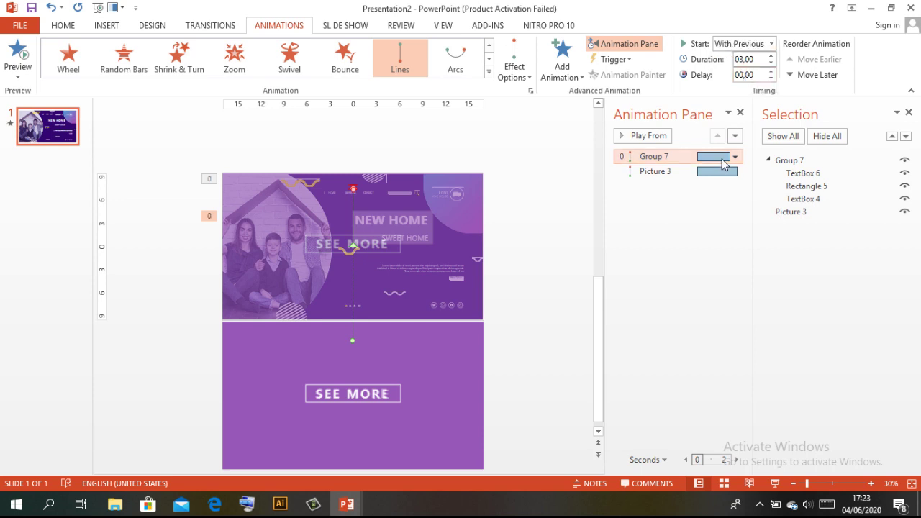
- Check Picture 3's animation timing settings and close them without changes
left_click(717, 173)
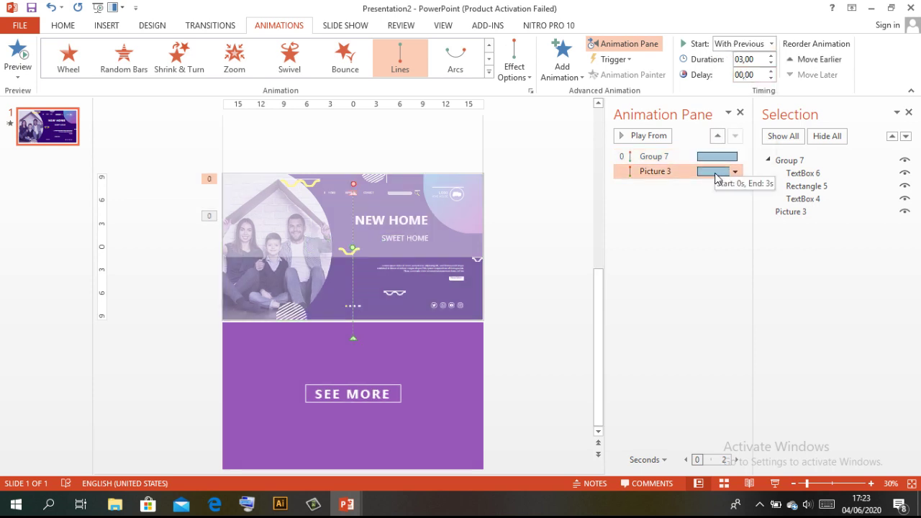
double_click(714, 172)
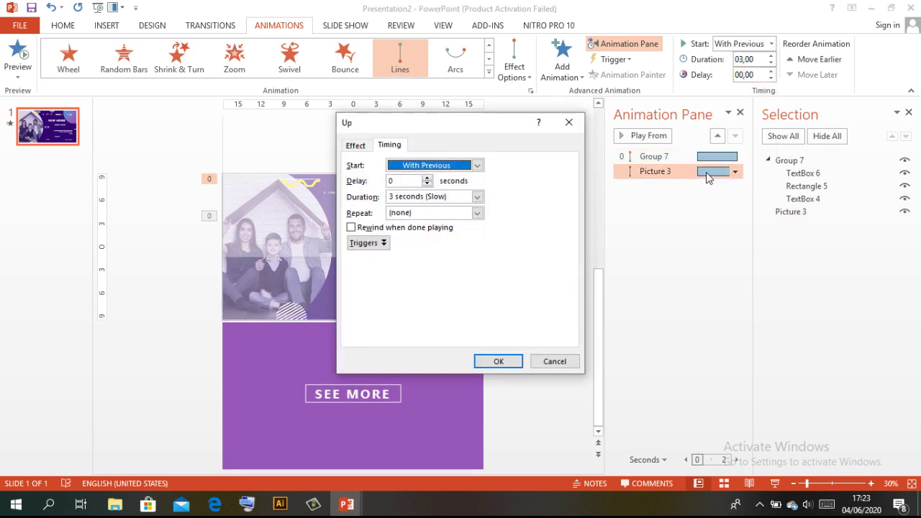
left_click(579, 123)
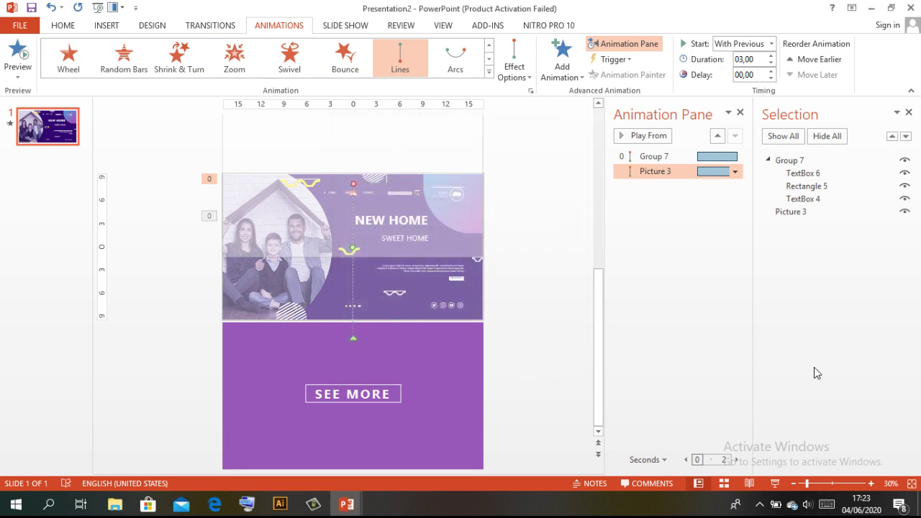
left_click(774, 483)
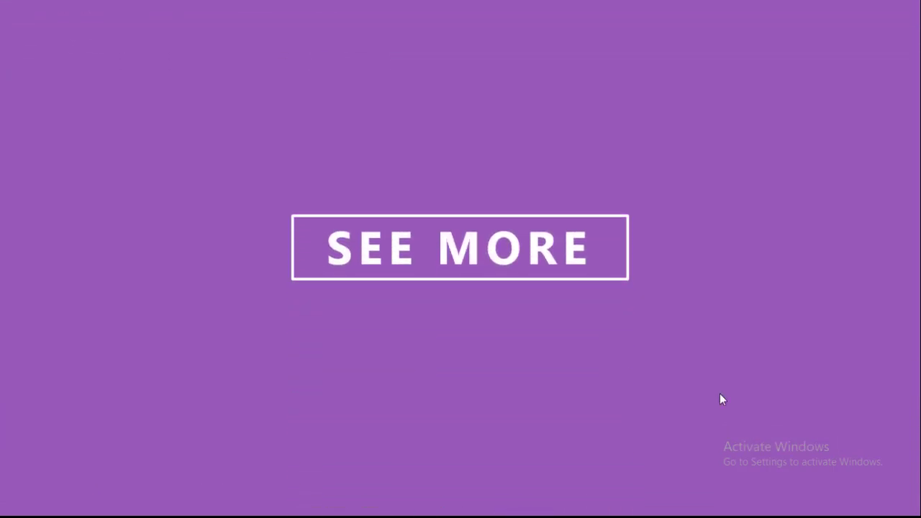
key("Escape")
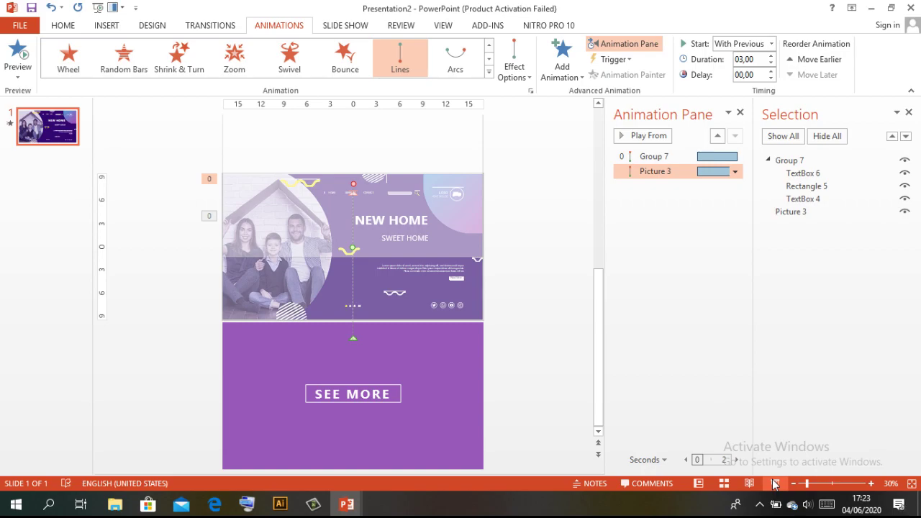
left_click(774, 484)
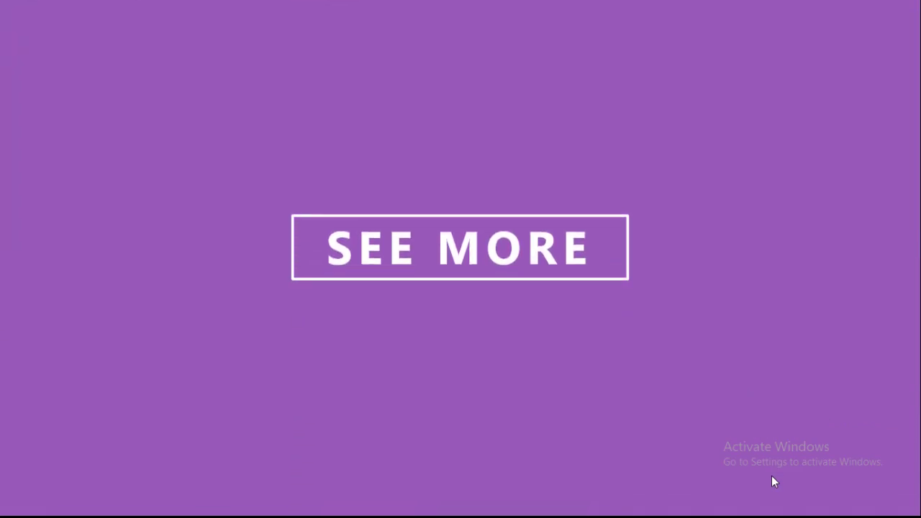
left_click(748, 391)
left_click(748, 391)
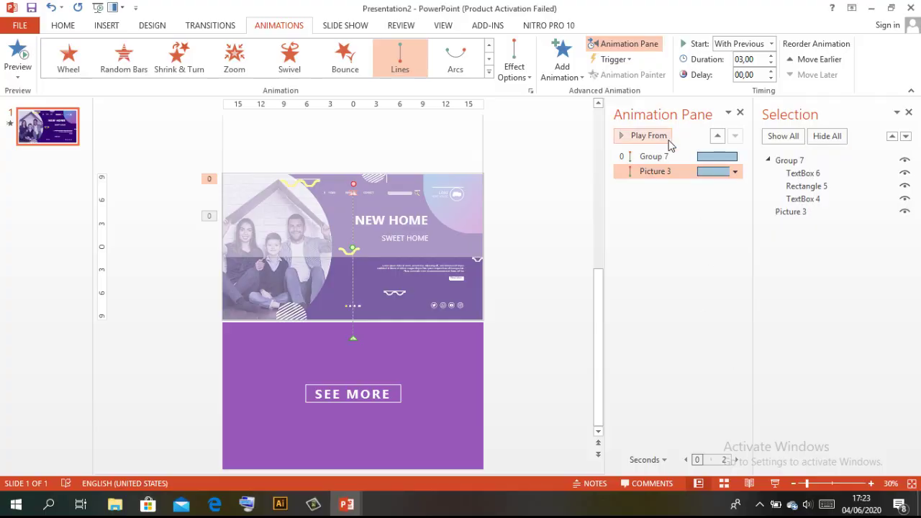